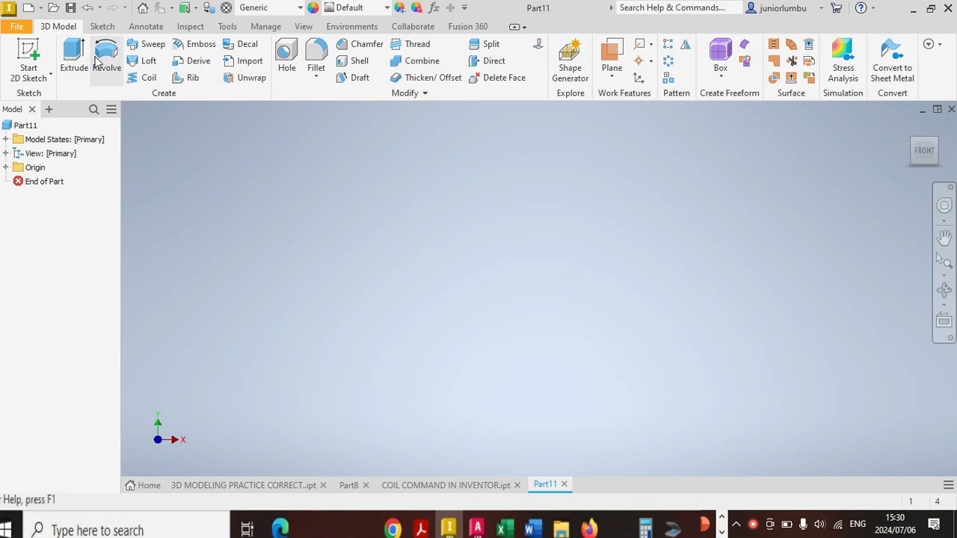
- Start a sketch on the YZ plane and draw two origin-centred circles, about 31 mm and 25 mm in diameter
click(102, 26)
click(109, 54)
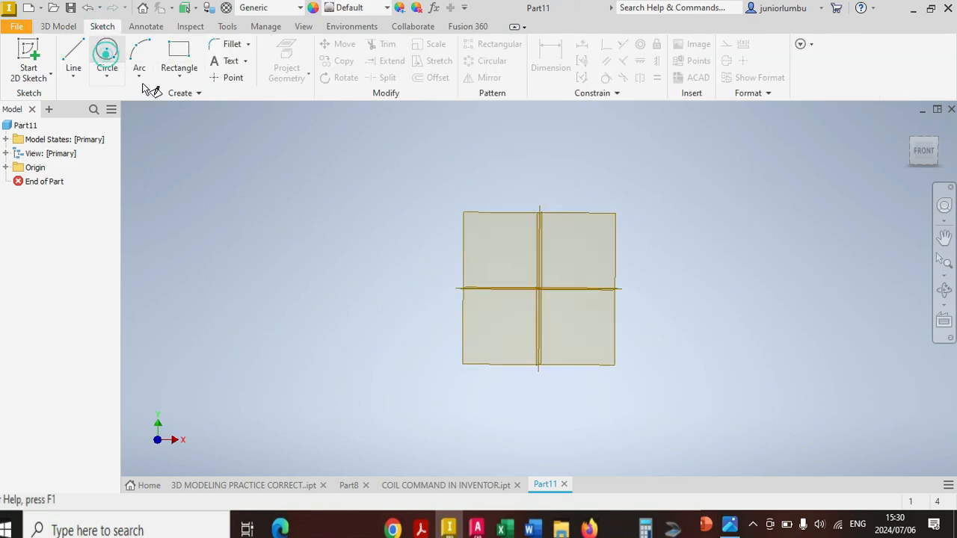
click(524, 243)
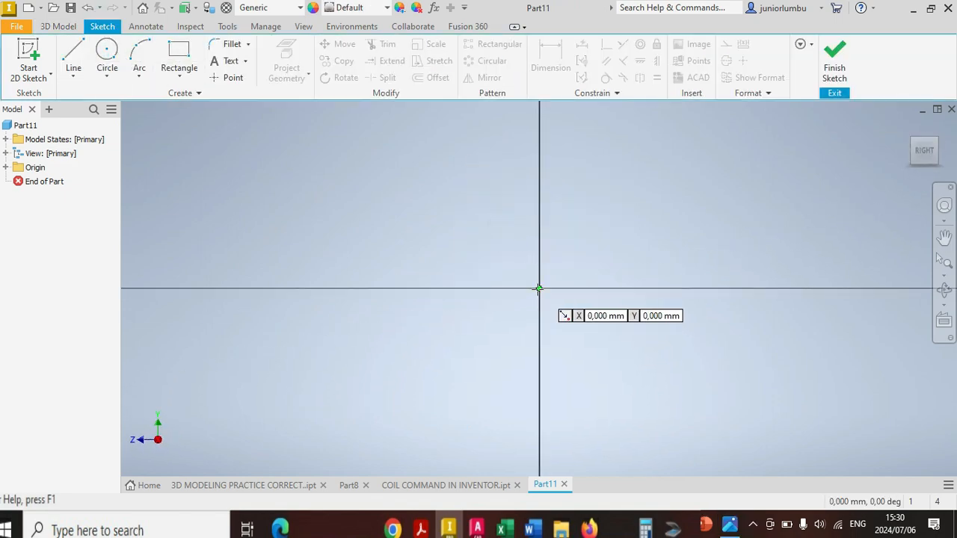
click(539, 289)
click(408, 185)
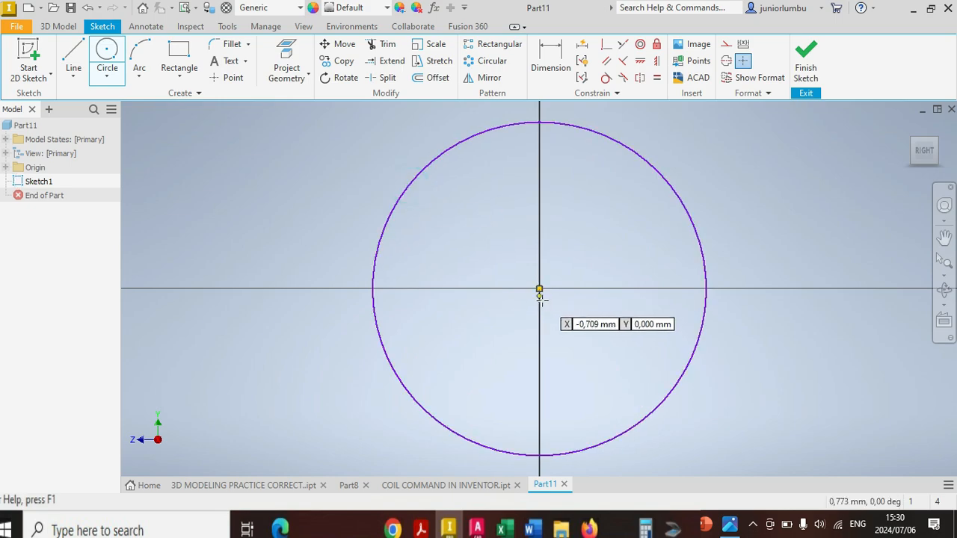
click(539, 288)
click(458, 180)
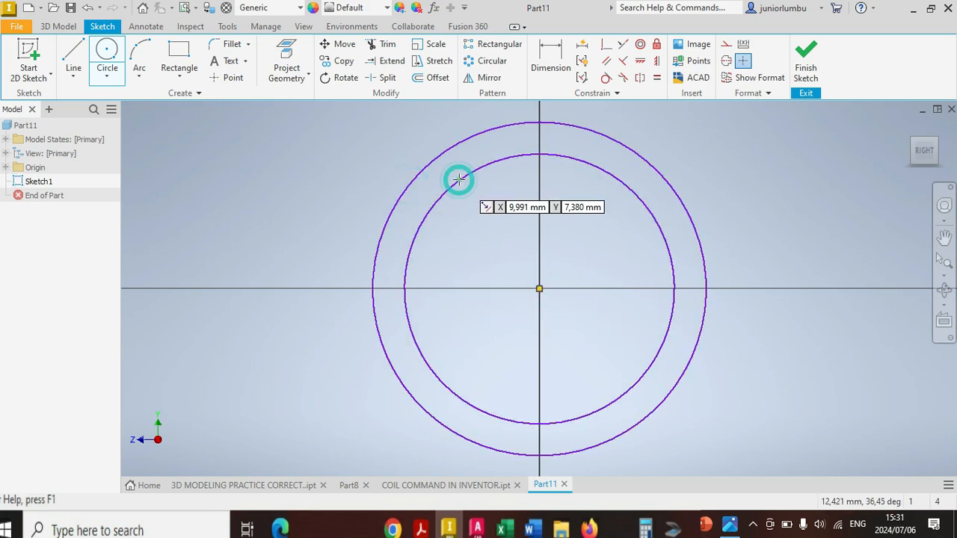
- Dimension the outer circle's diameter to 60 mm and the inner circle's diameter to 50 mm
click(550, 56)
click(631, 159)
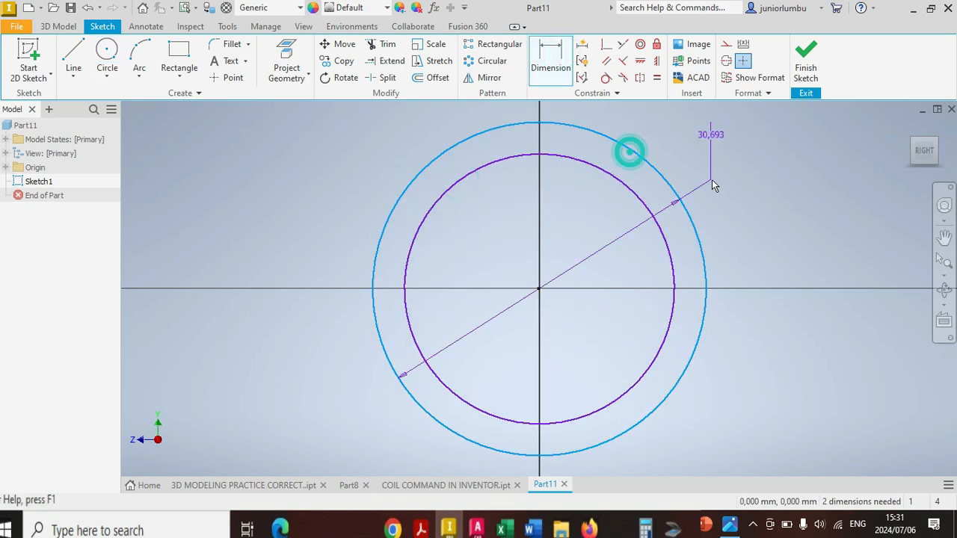
click(764, 215)
text(60)
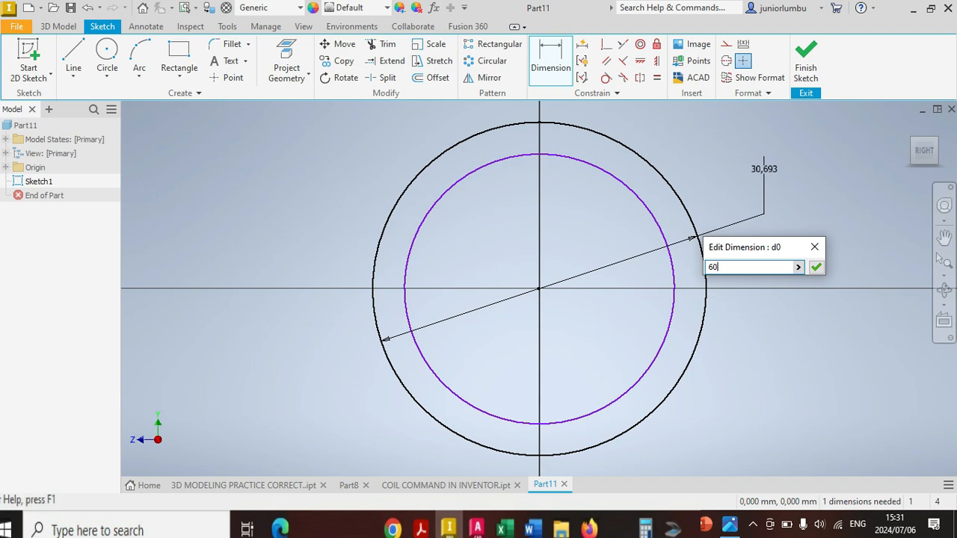
key(Return)
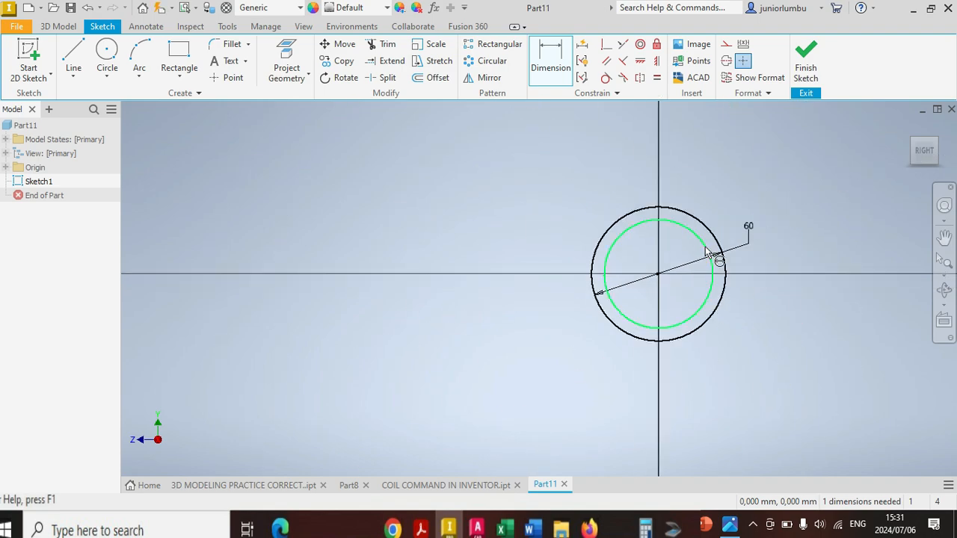
click(703, 247)
click(712, 202)
text(50)
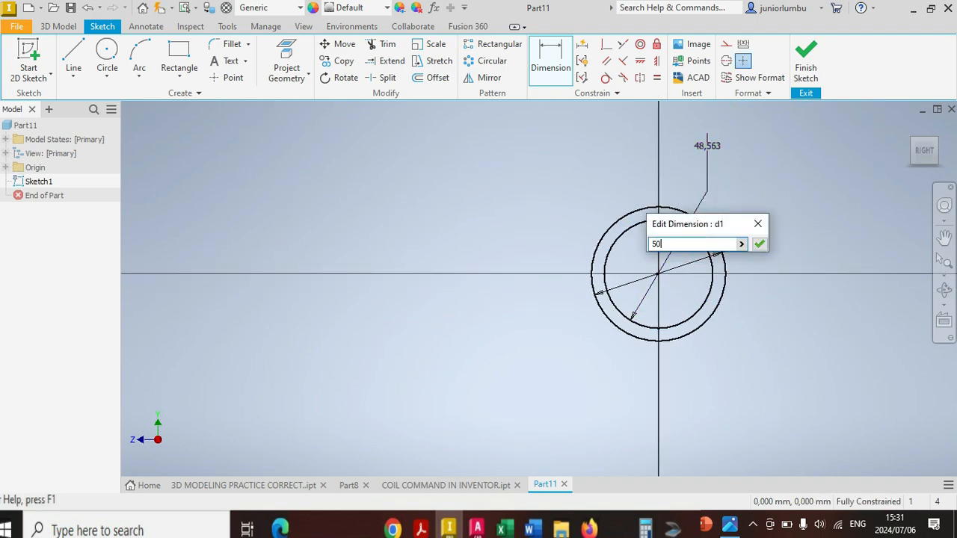
key(Return)
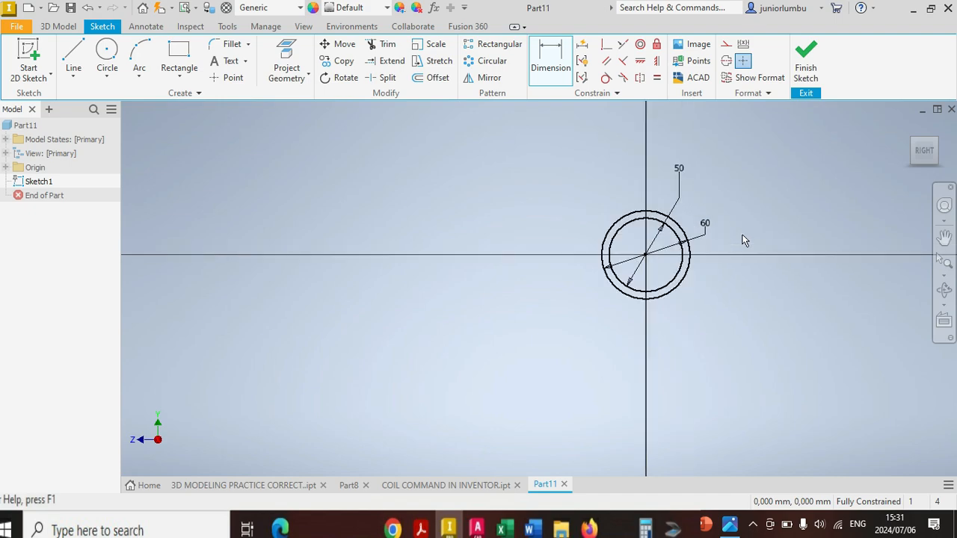
- Draw a rectangle about 14.7 mm high across the upper edges of both circles and set its width to 15 mm
click(178, 56)
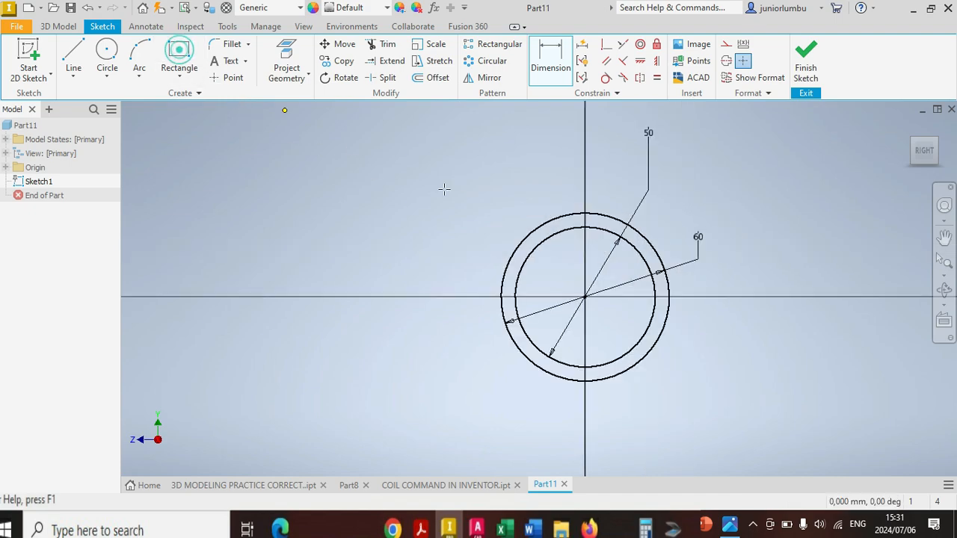
click(568, 201)
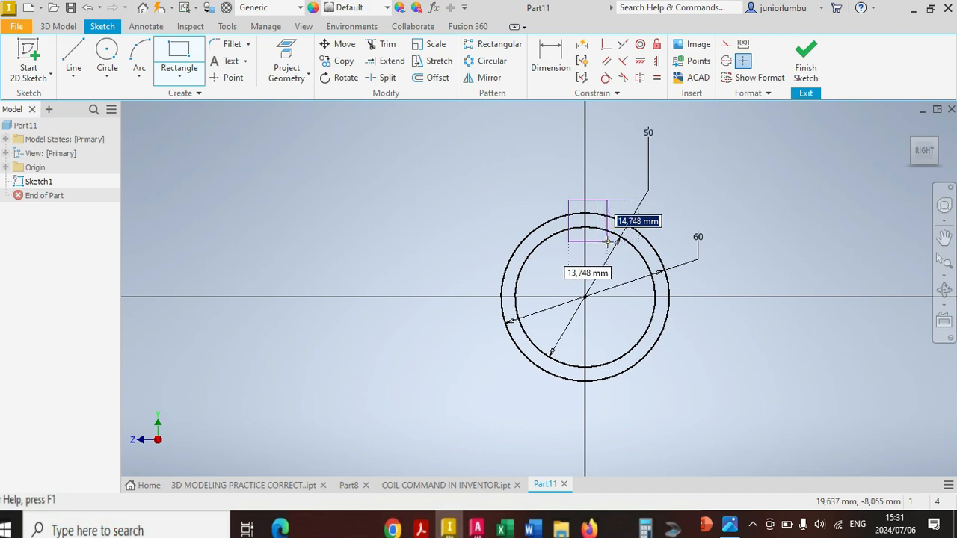
click(607, 241)
click(545, 66)
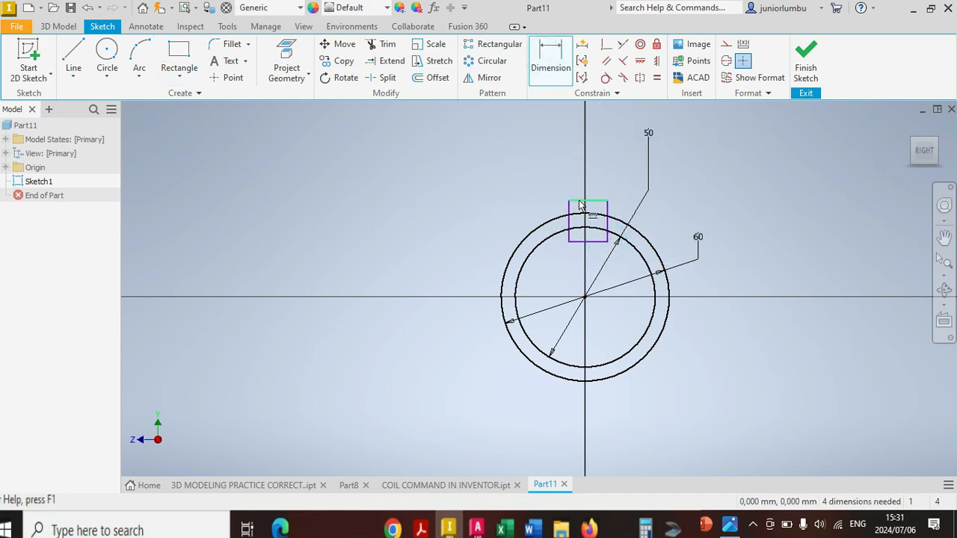
click(587, 200)
click(454, 177)
text(15)
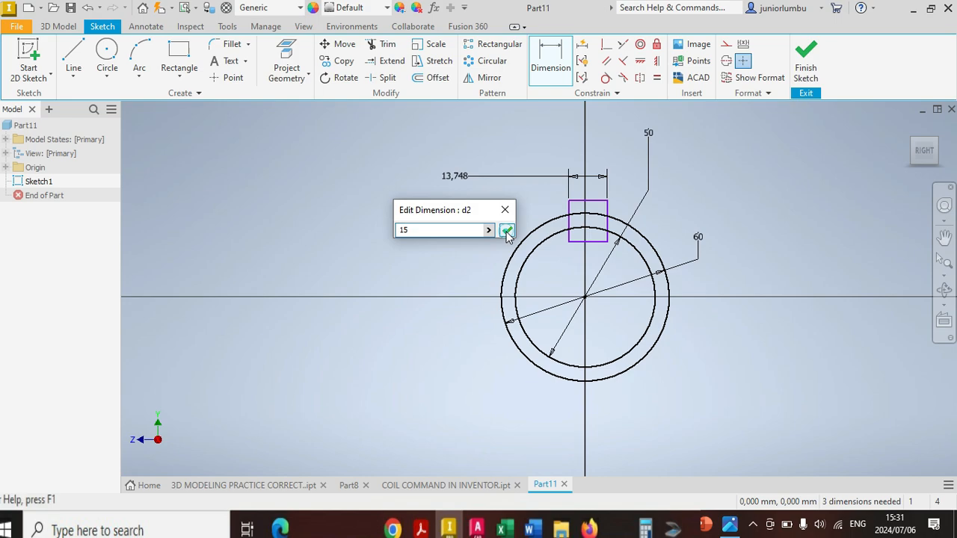
click(507, 231)
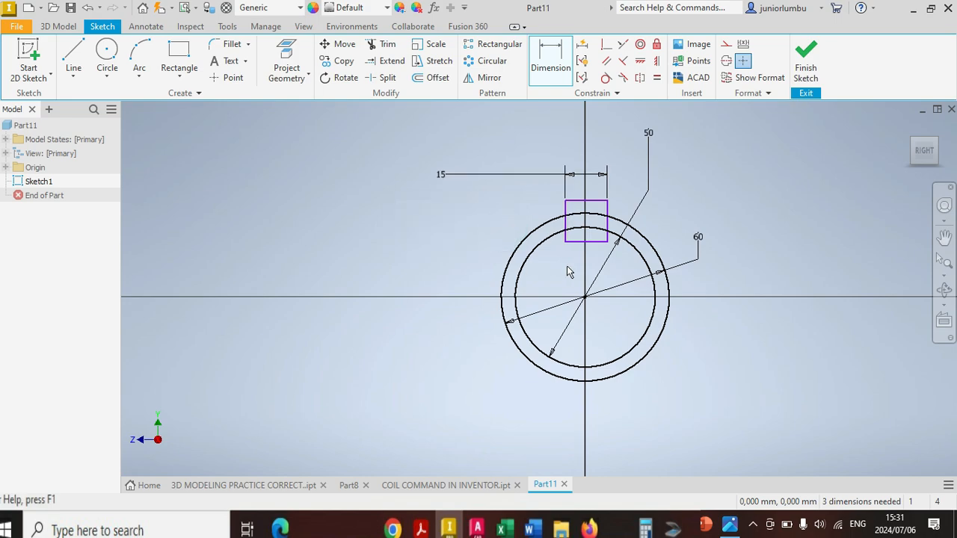
- Dimension the horizontal distance from the rectangle's left edge to the circles' centre to 7.5 mm
click(565, 215)
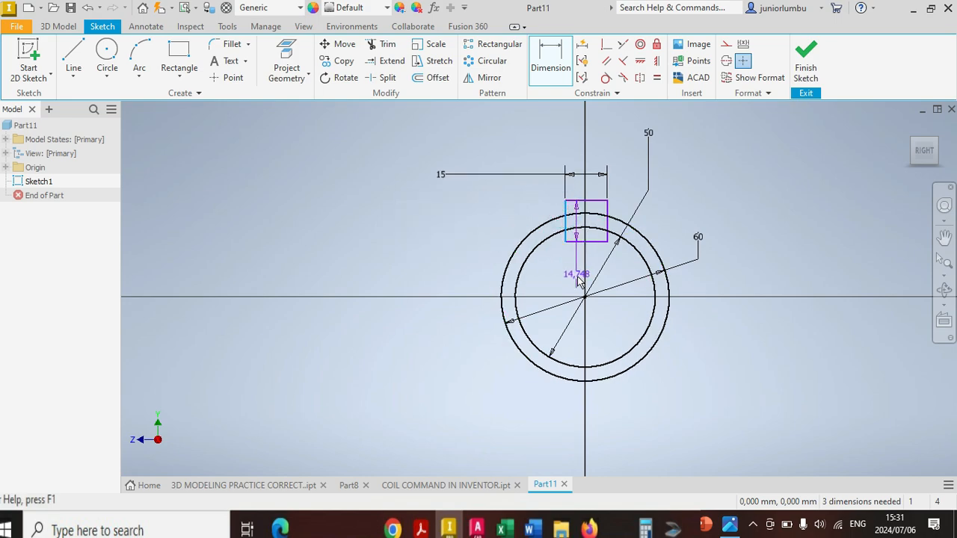
click(585, 305)
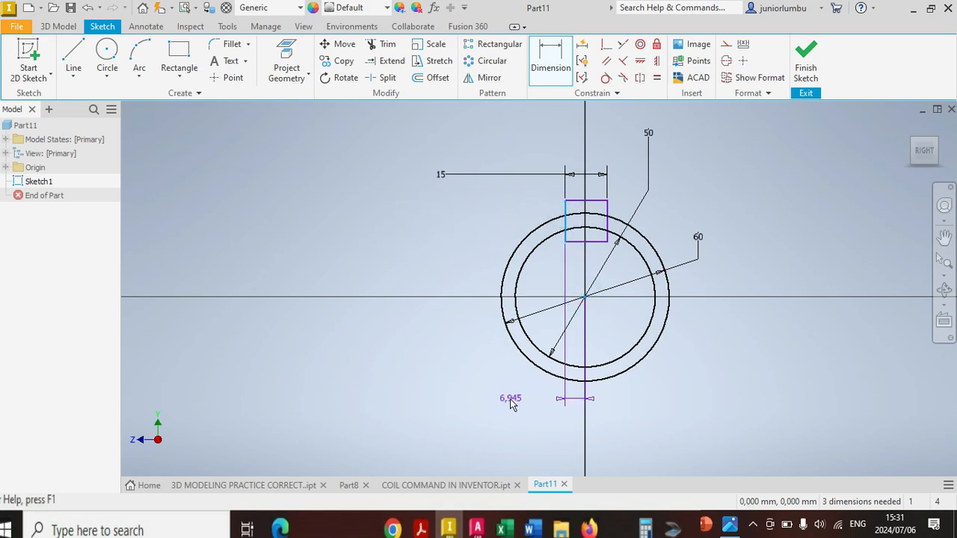
click(498, 396)
text(7)
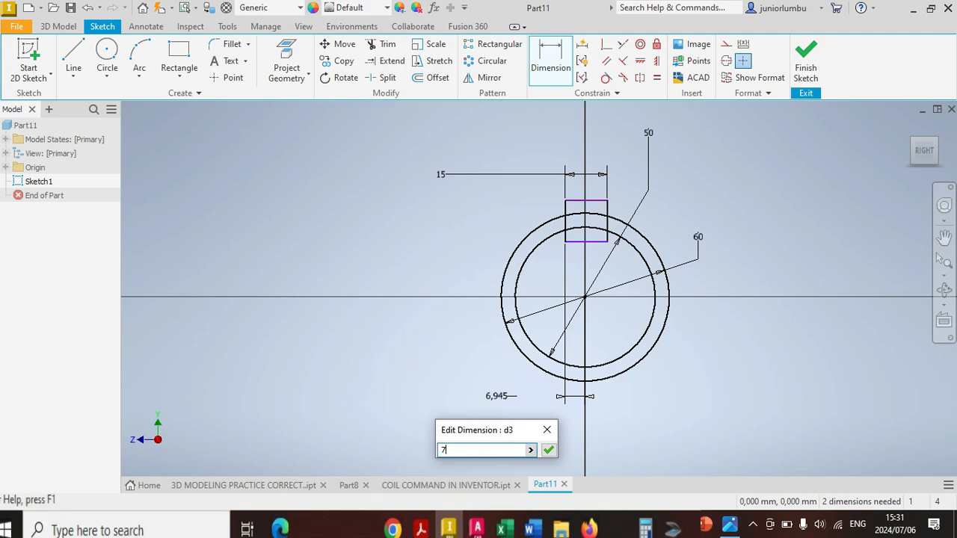
text(.5)
key(Return)
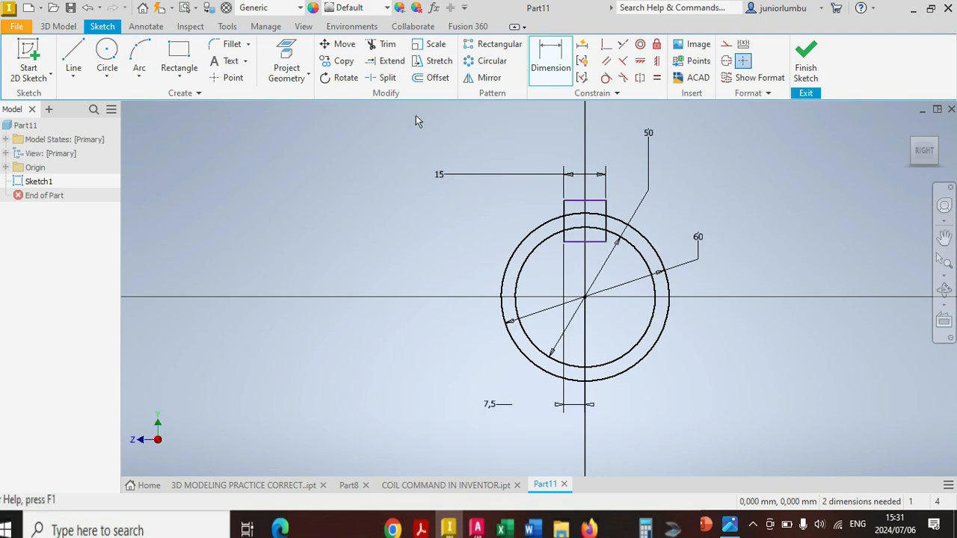
- Create a circular pattern of the rectangle around the circles' centre with 4 instances over 360 degrees
click(491, 63)
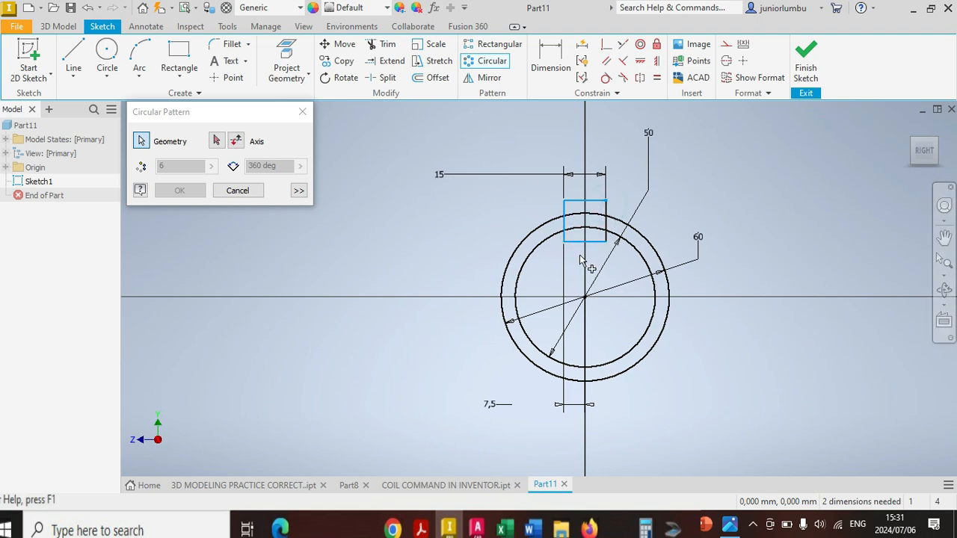
click(607, 217)
click(216, 141)
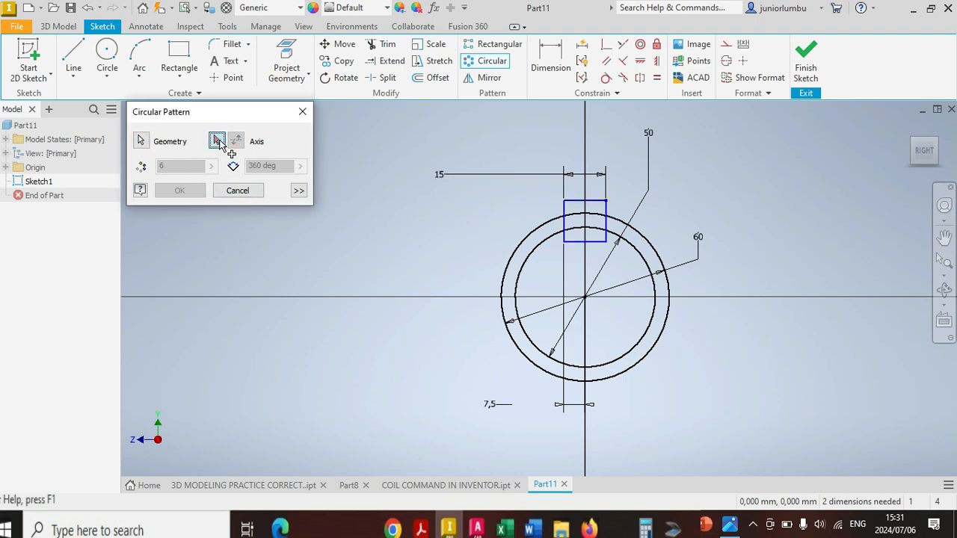
click(7, 167)
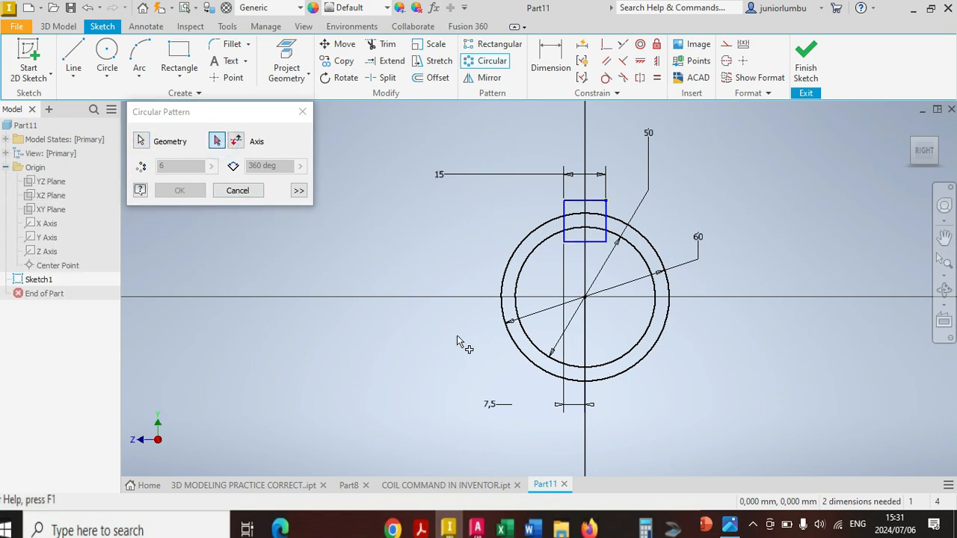
click(587, 299)
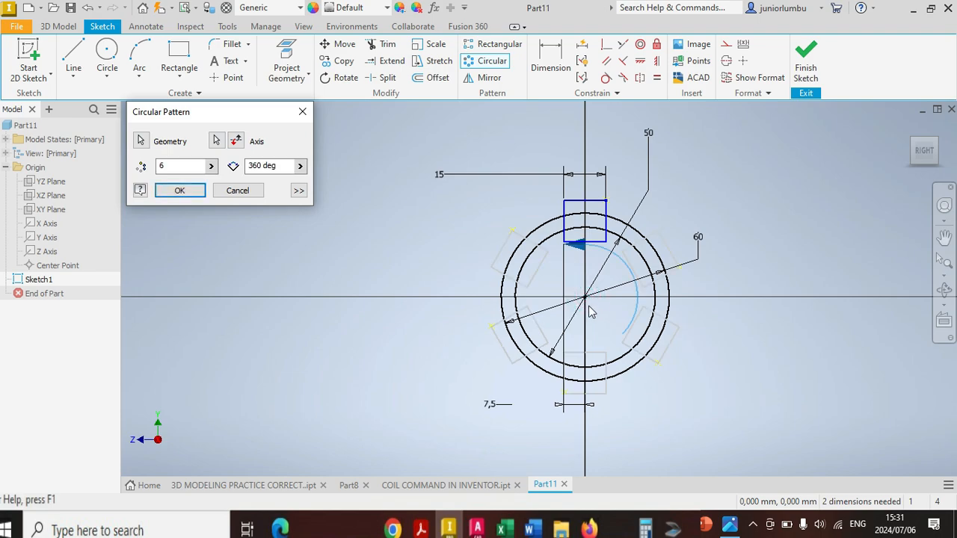
double_click(178, 166)
text(4)
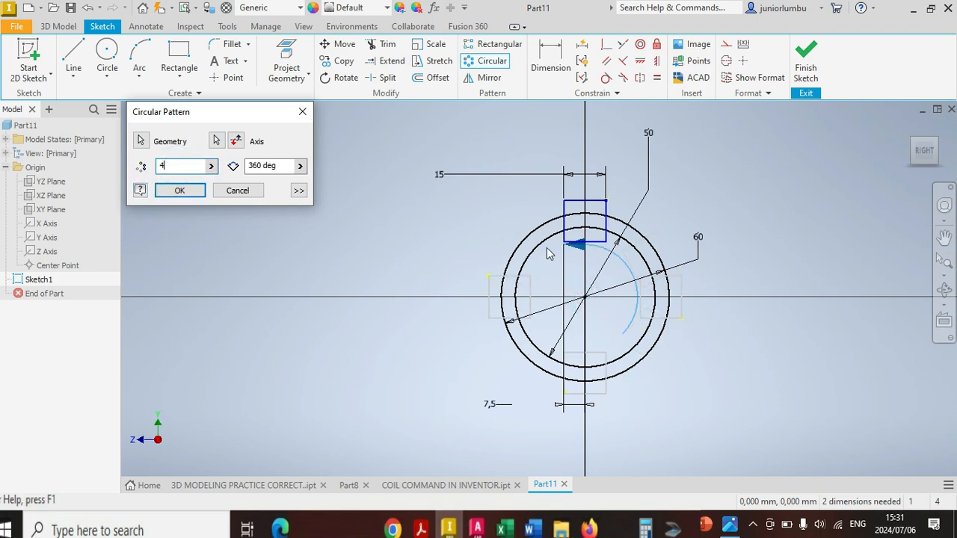
click(179, 191)
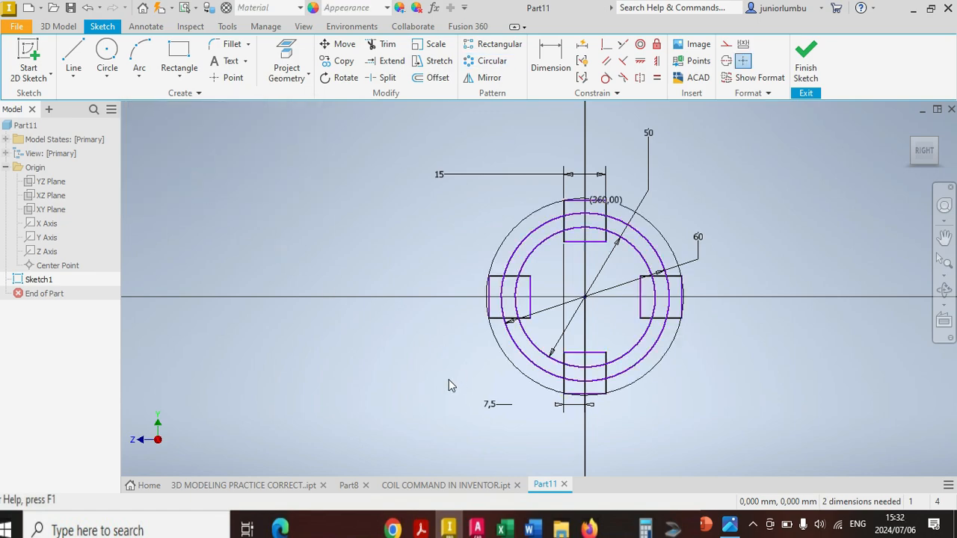
- Extrude the full 60 mm disc asymmetrically, with distance A 5 mm and distance B 65 mm, and start another extrusion
click(63, 27)
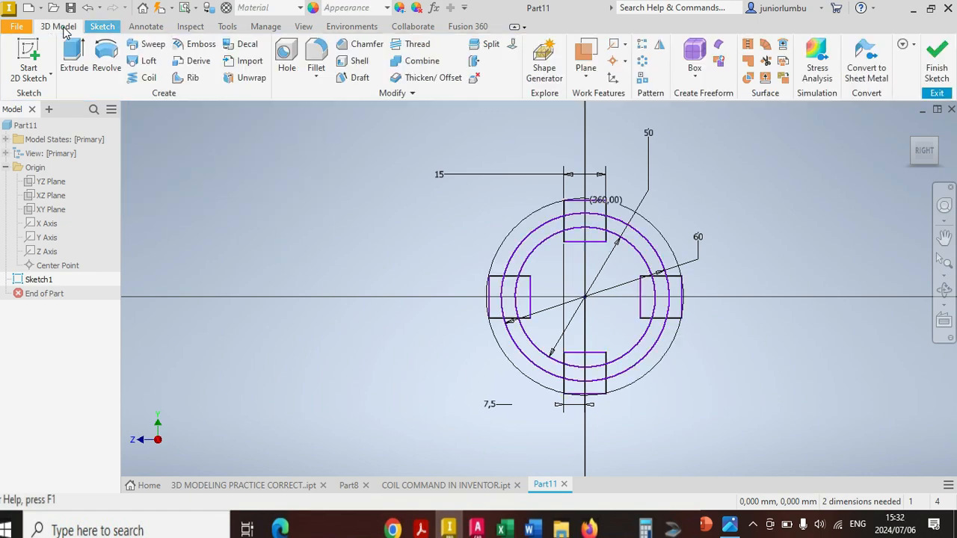
click(73, 50)
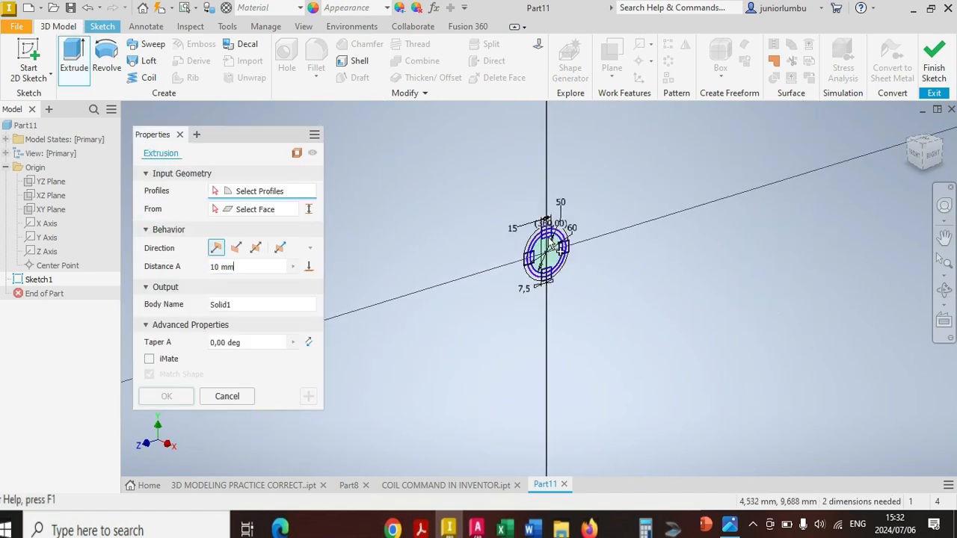
scroll(552, 246, up, 5)
click(598, 230)
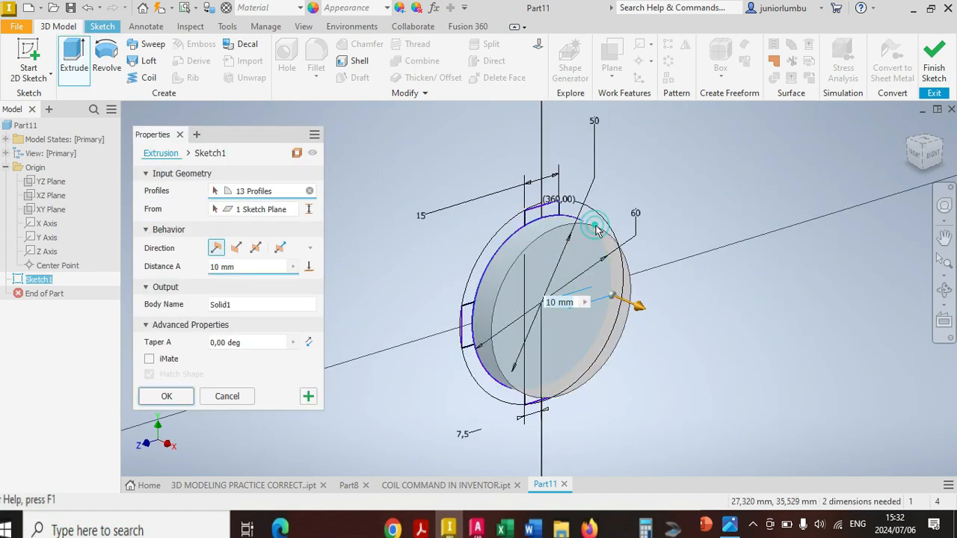
click(254, 248)
click(281, 248)
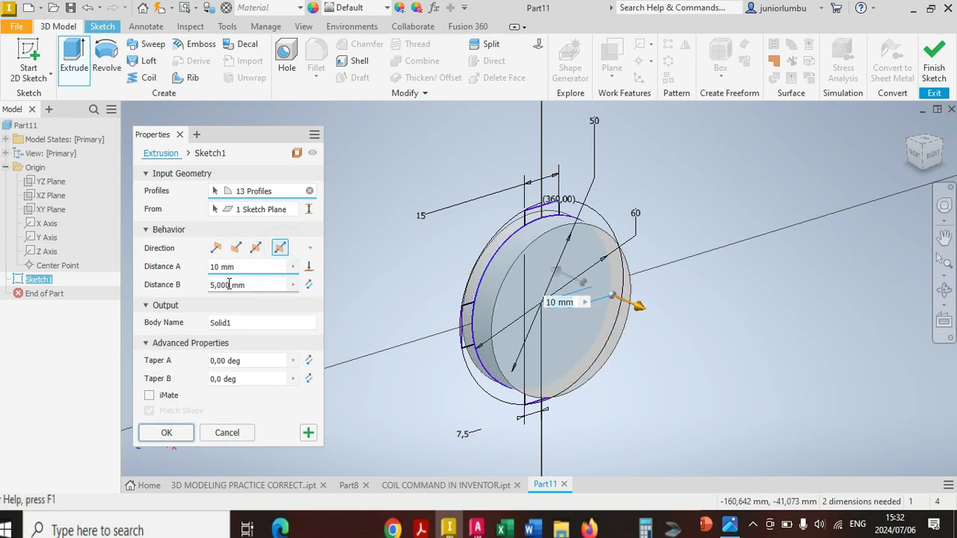
click(249, 267)
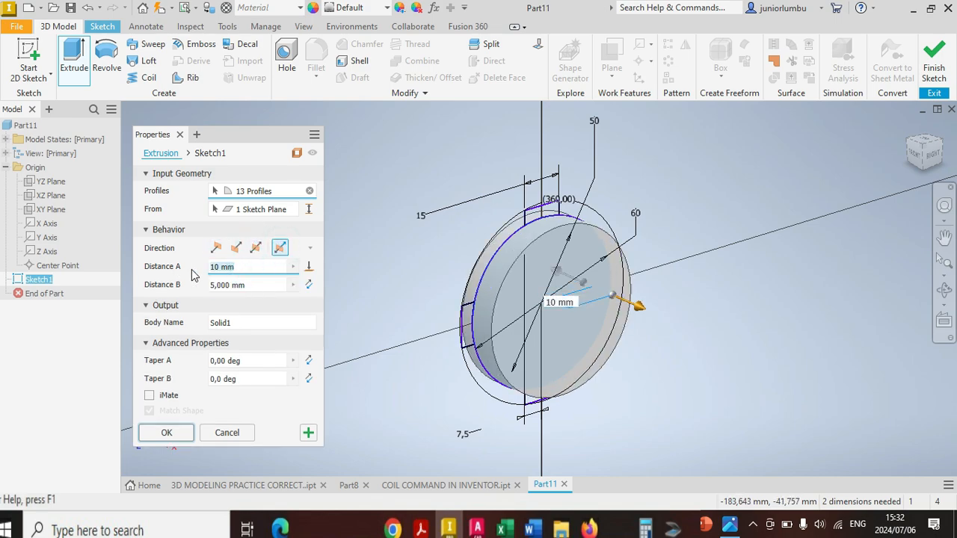
click(252, 290)
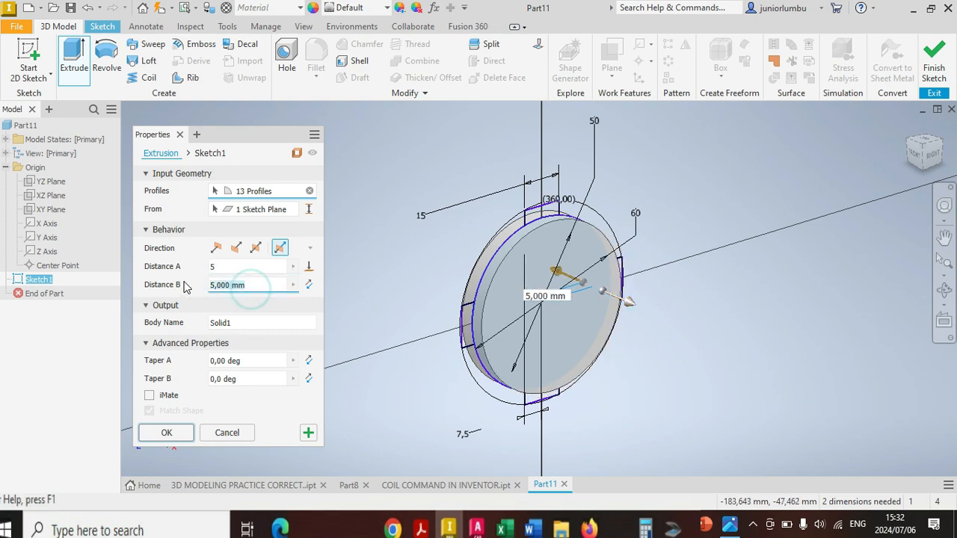
text(65)
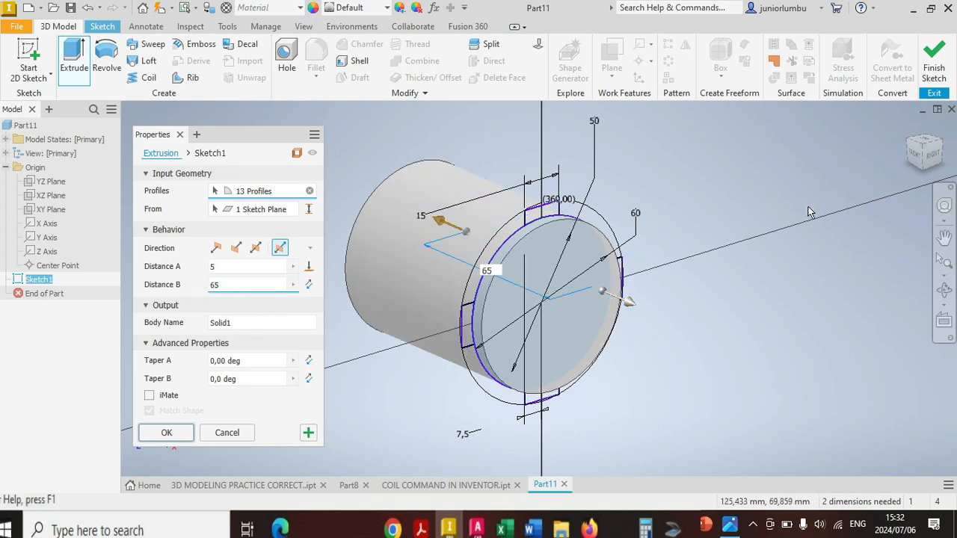
drag(924, 160, 910, 158)
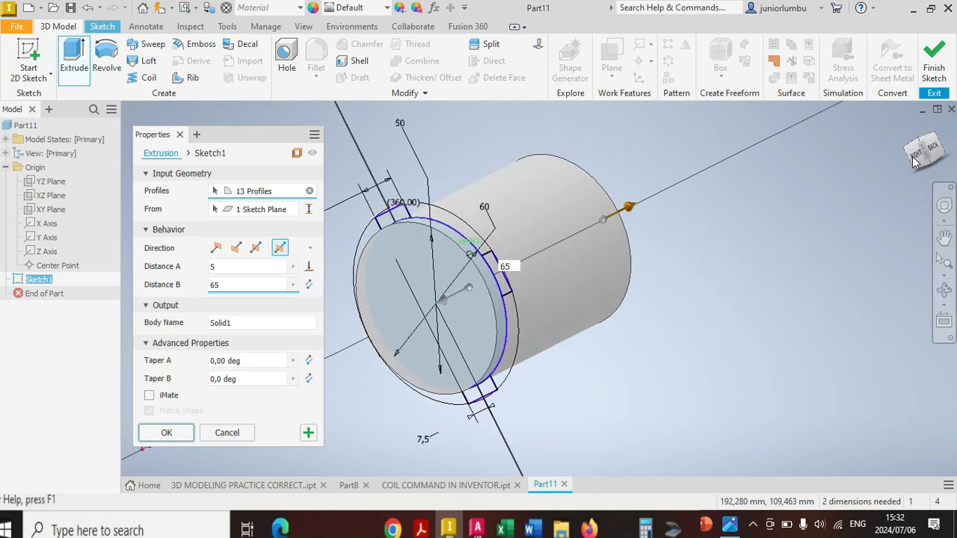
click(308, 434)
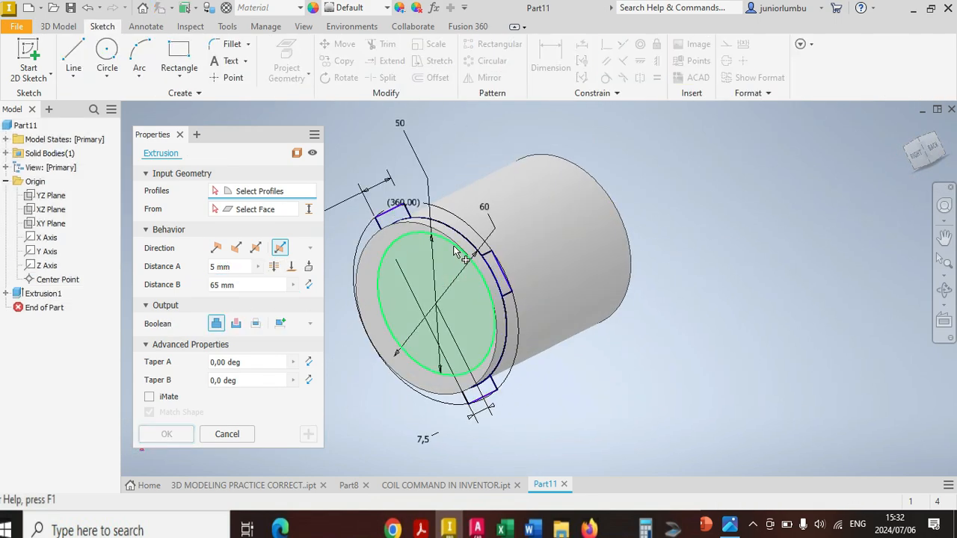
- Cut the inner 50 mm circle out of the cylinder asymmetrically, with distance A 10 mm and distance B 65 mm
click(456, 252)
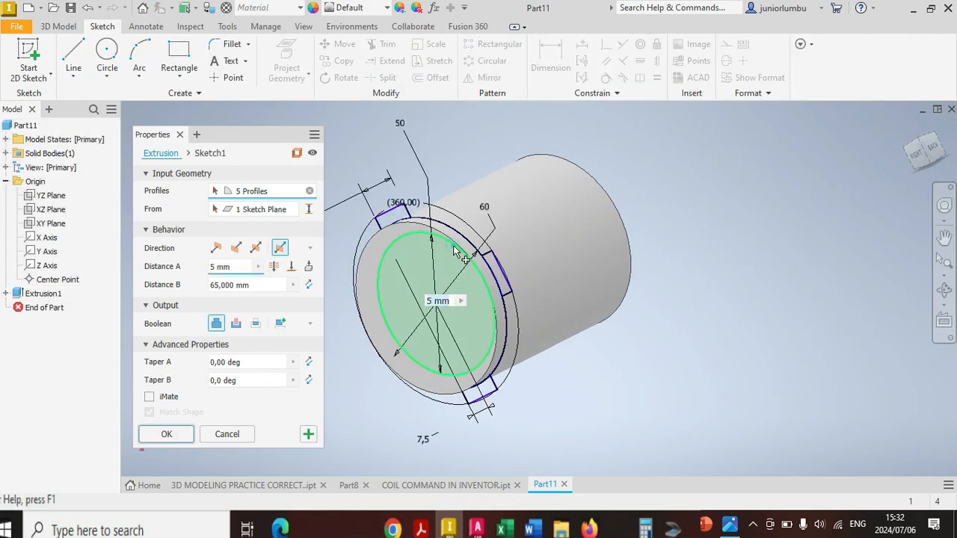
click(240, 268)
text(1)
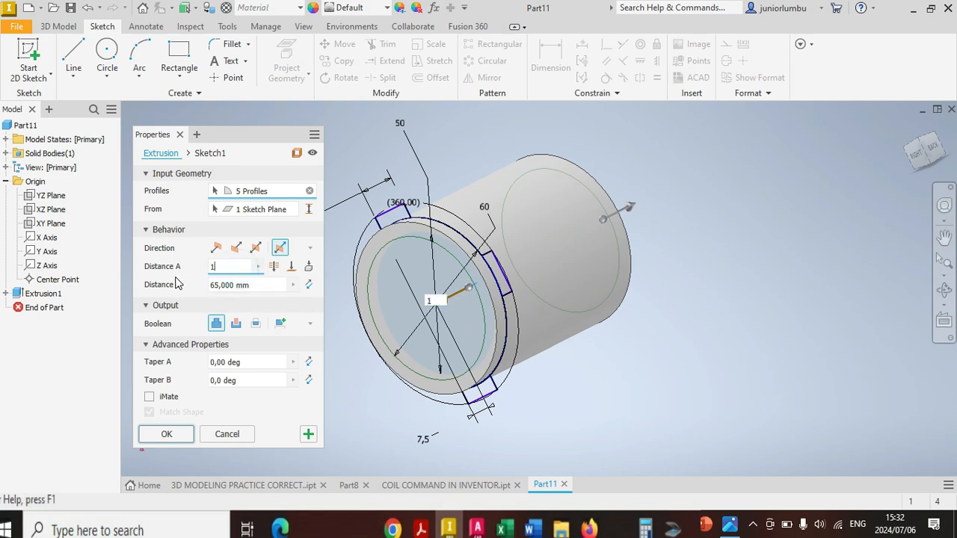
text(0)
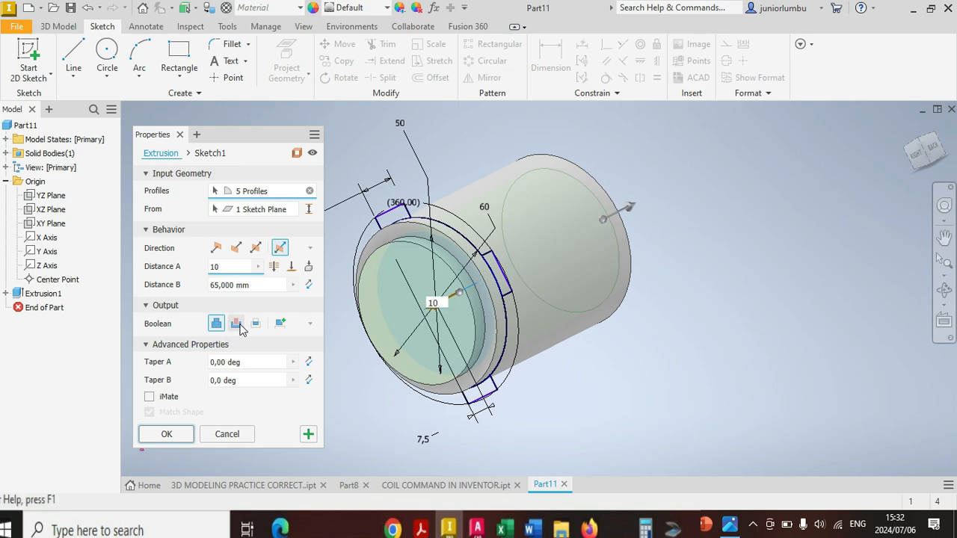
click(240, 325)
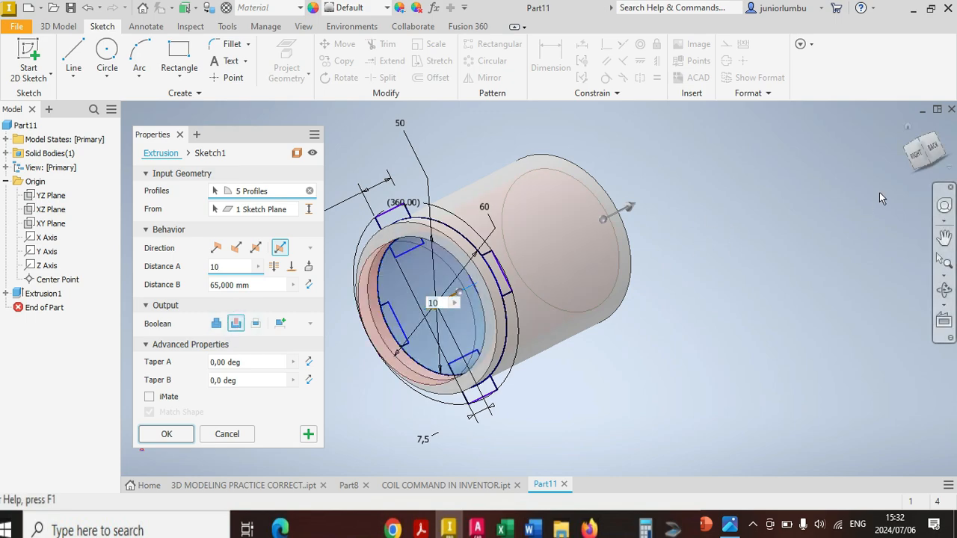
drag(923, 164, 513, 248)
click(167, 434)
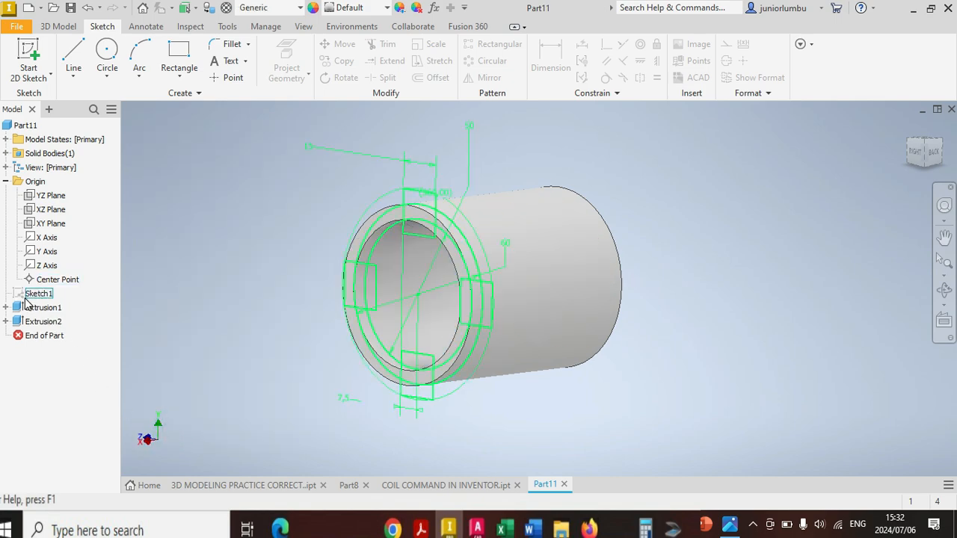
- Make Sketch1 visible again and select its four patterned rectangles as the profiles of a Coil
right_click(41, 296)
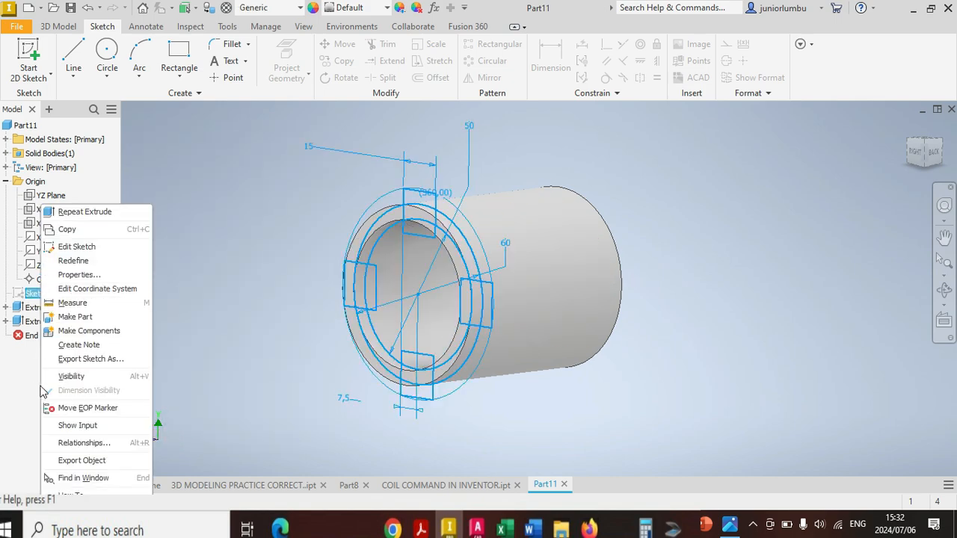
click(71, 375)
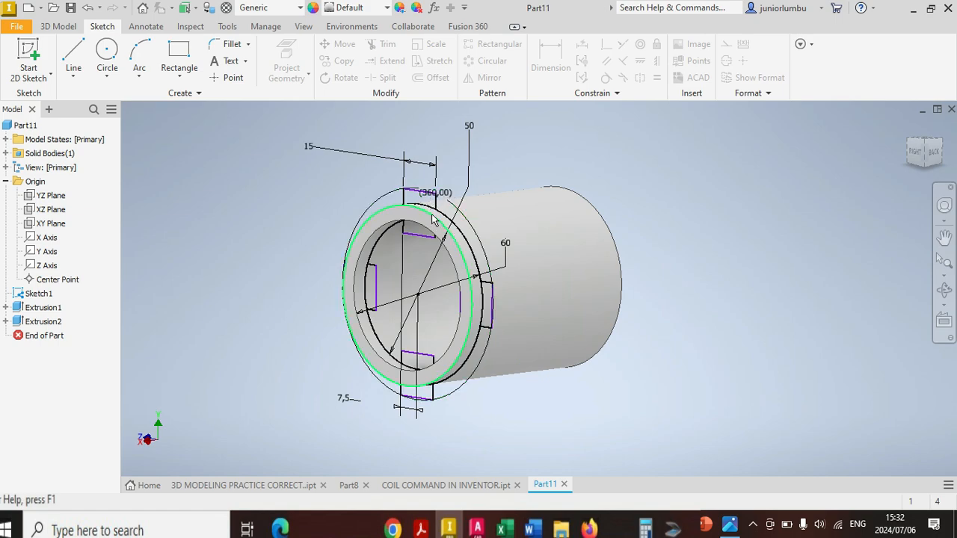
click(58, 26)
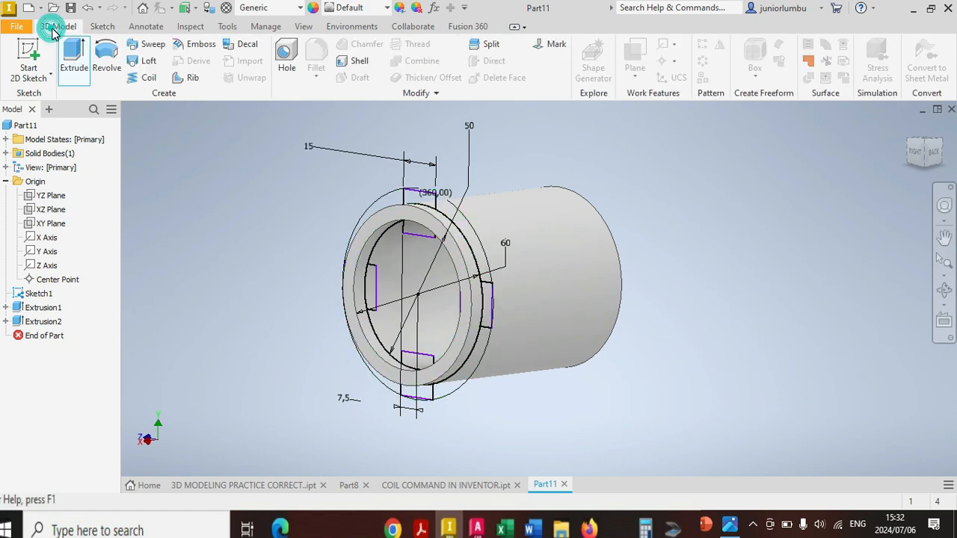
click(148, 77)
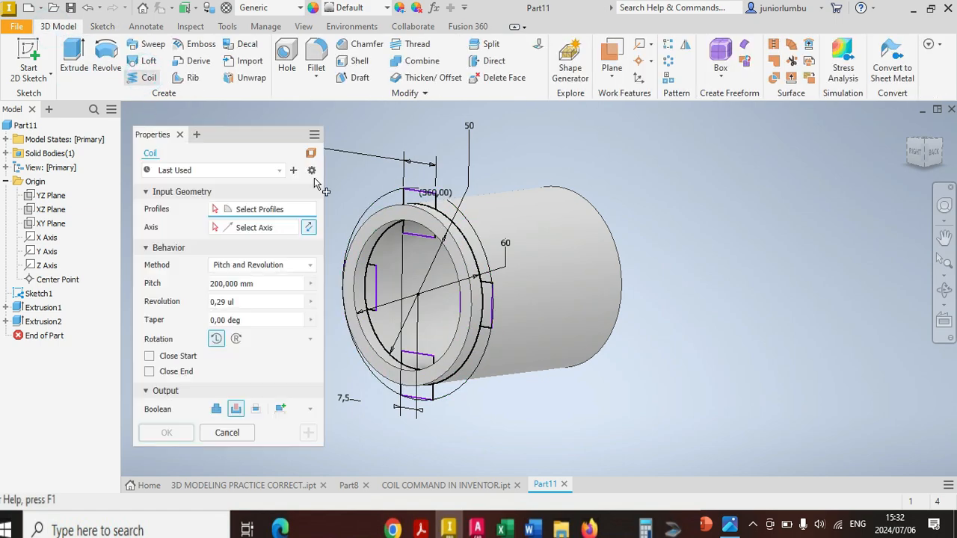
click(418, 196)
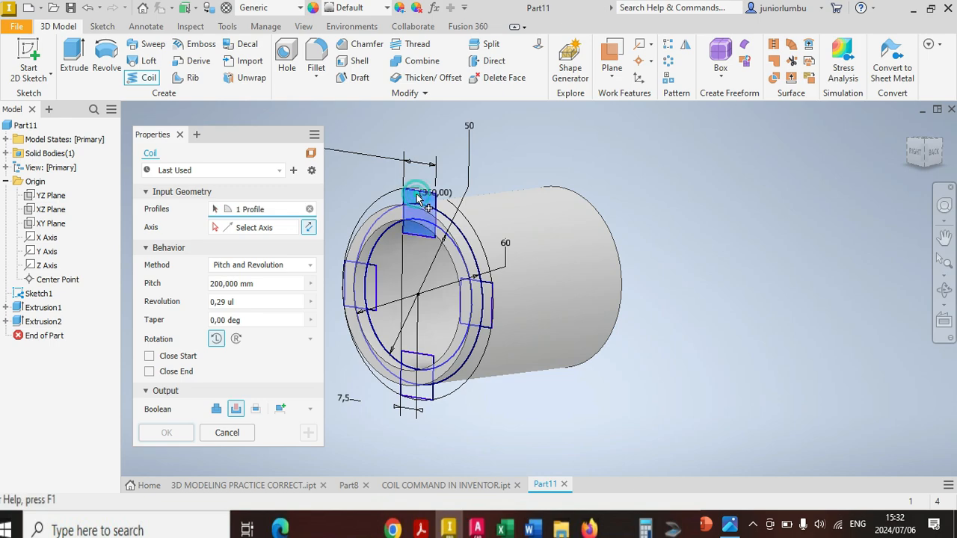
click(491, 293)
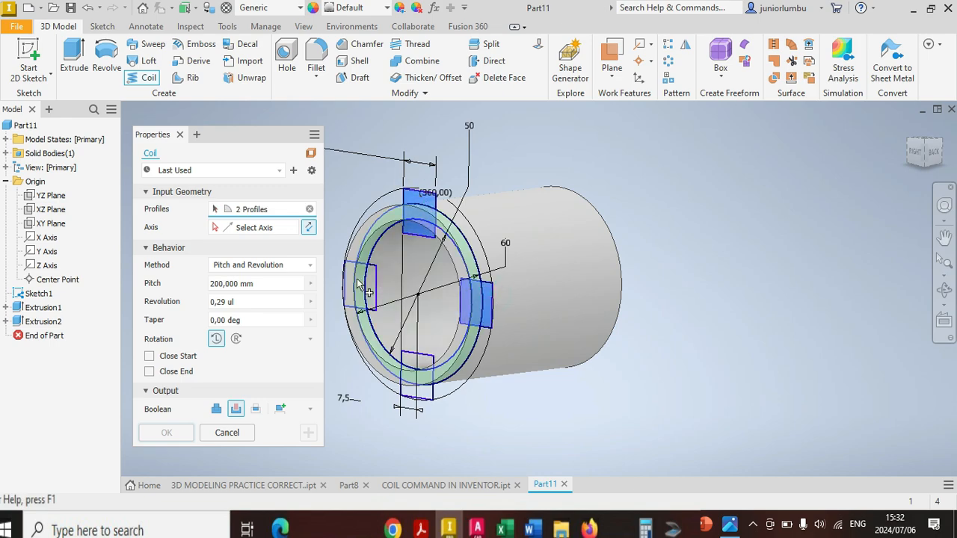
scroll(359, 286, up, 3)
click(436, 239)
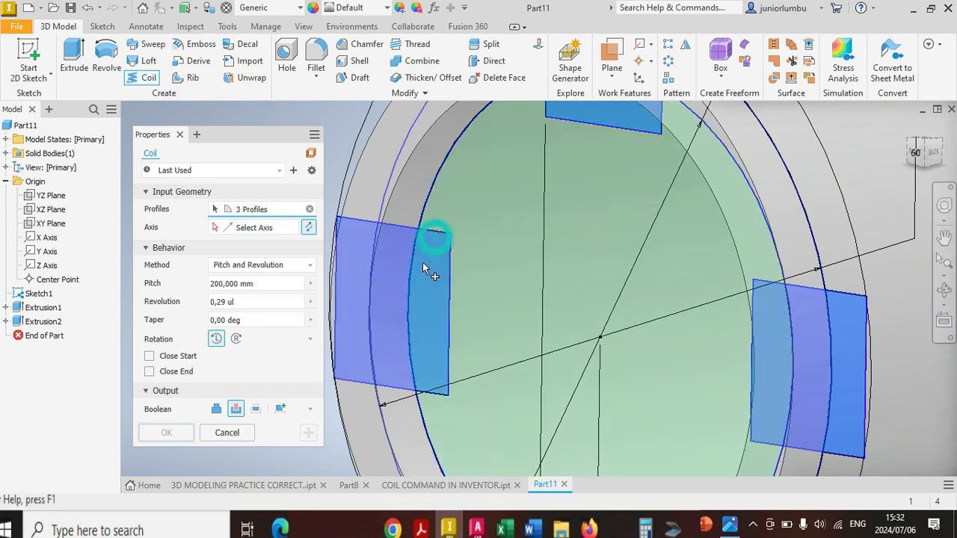
scroll(424, 268, down, 5)
scroll(459, 341, up, 4)
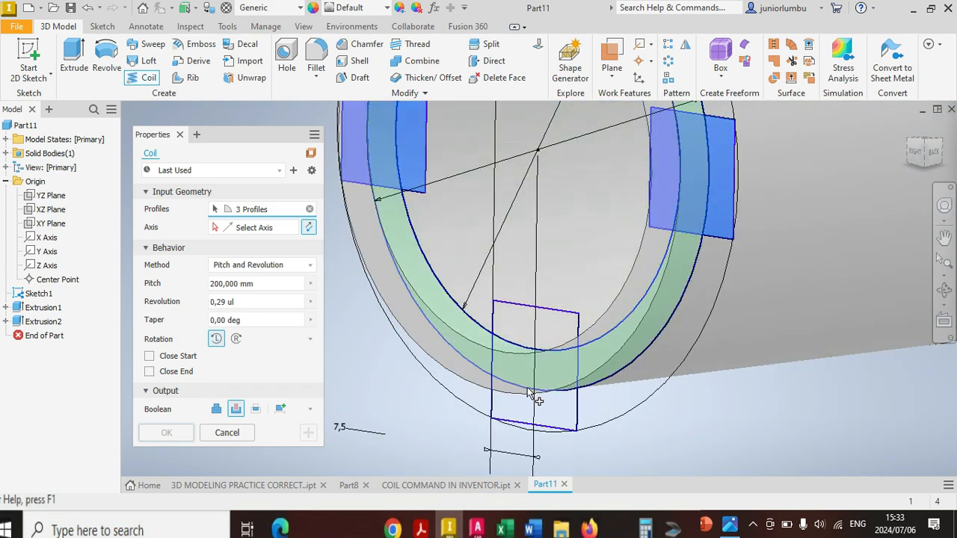
click(549, 425)
scroll(552, 403, down, 4)
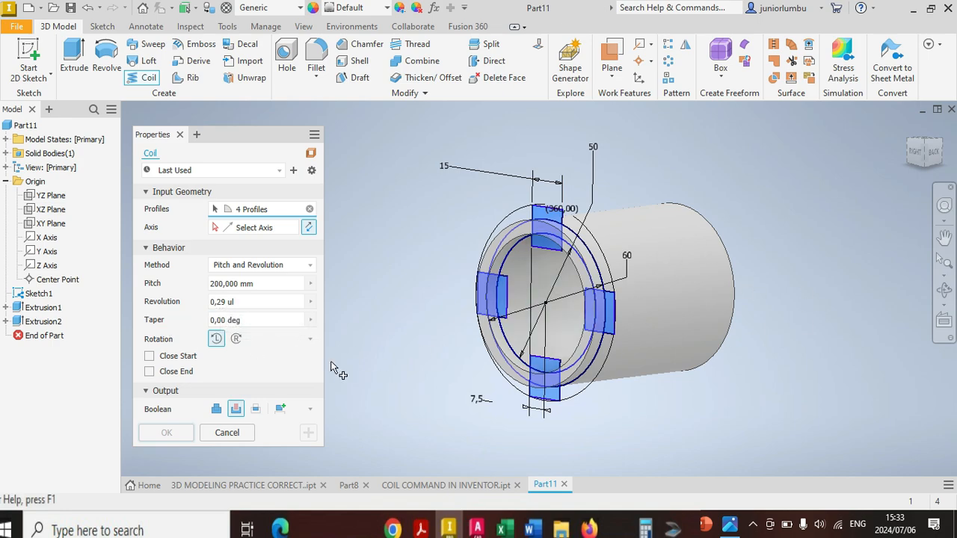
- Cut the coil around the X axis with a pitch of 200 mm and 0.29 revolutions
click(259, 234)
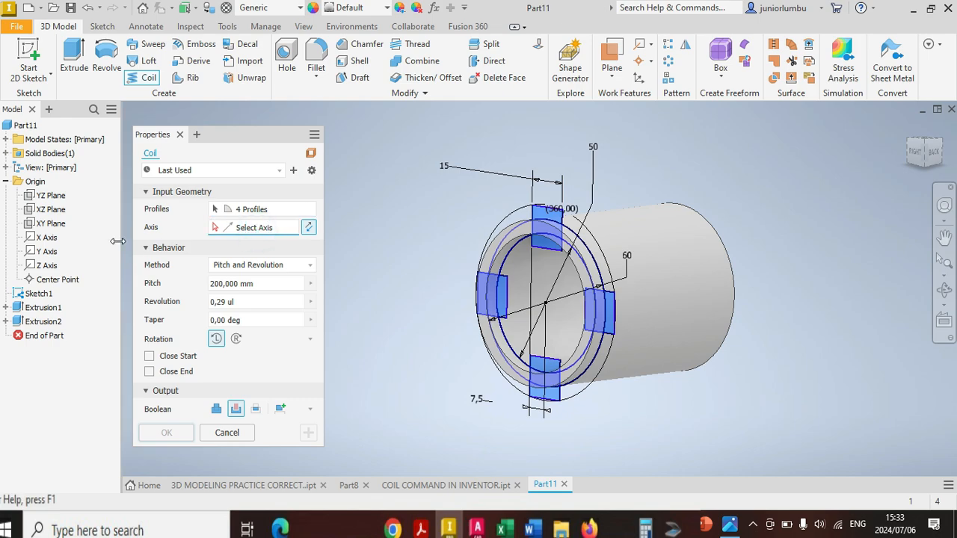
click(45, 237)
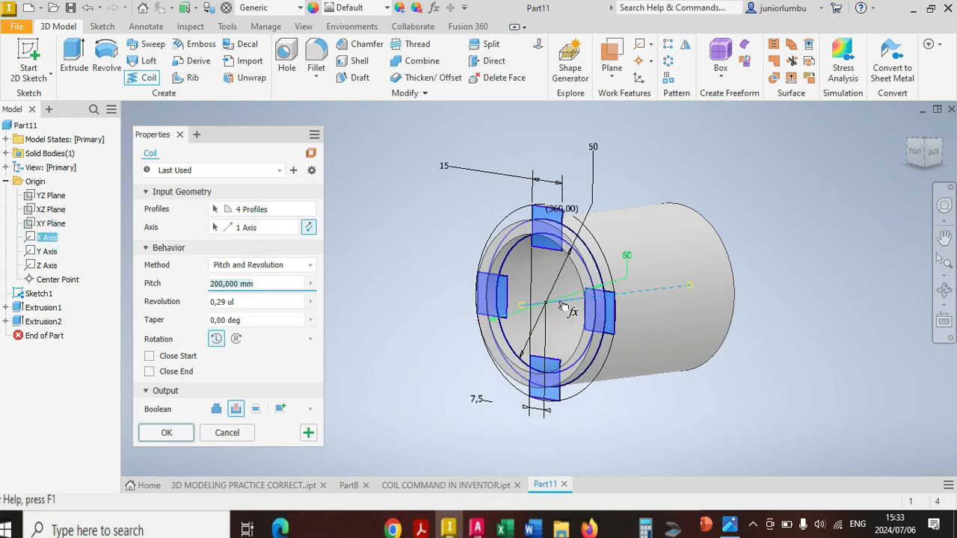
click(177, 439)
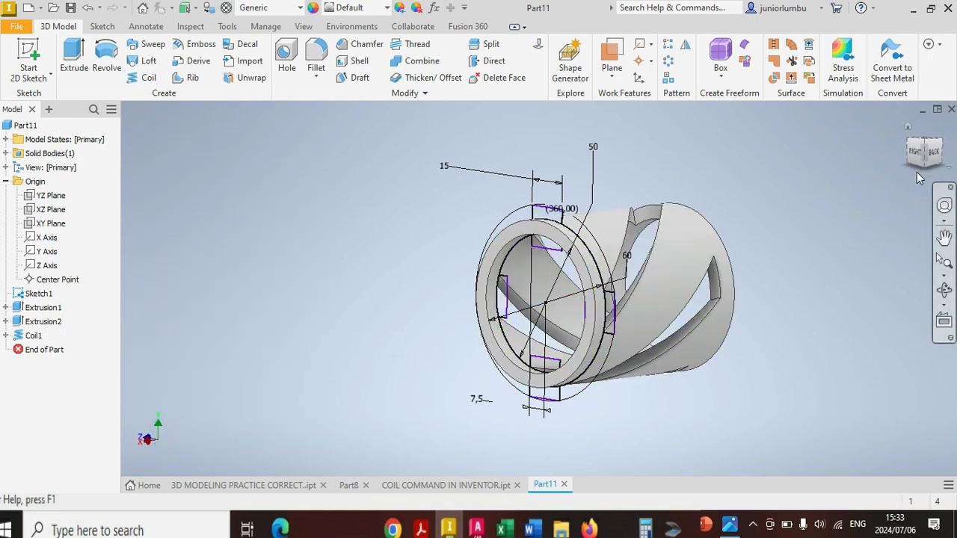
- Hide Sketch1 so only the slotted tube is displayed
click(921, 160)
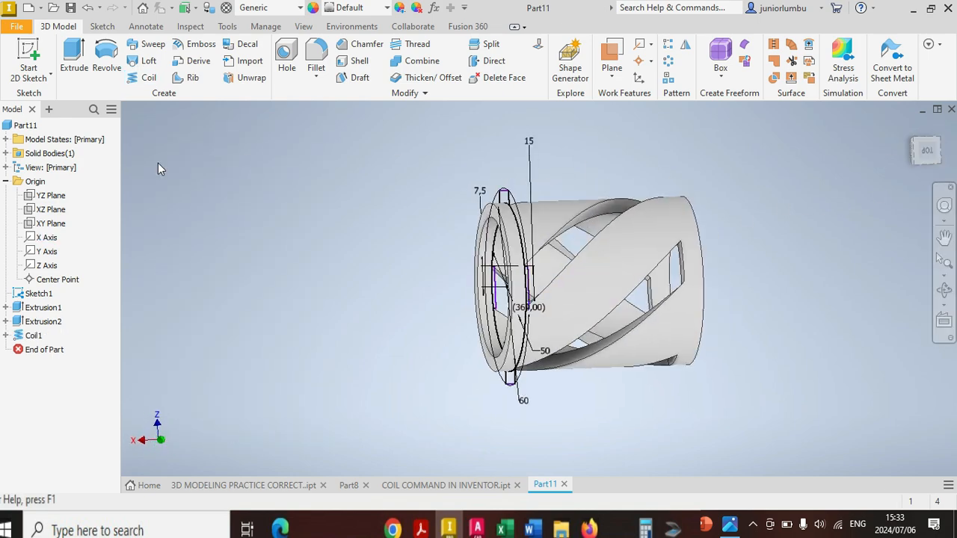
right_click(37, 294)
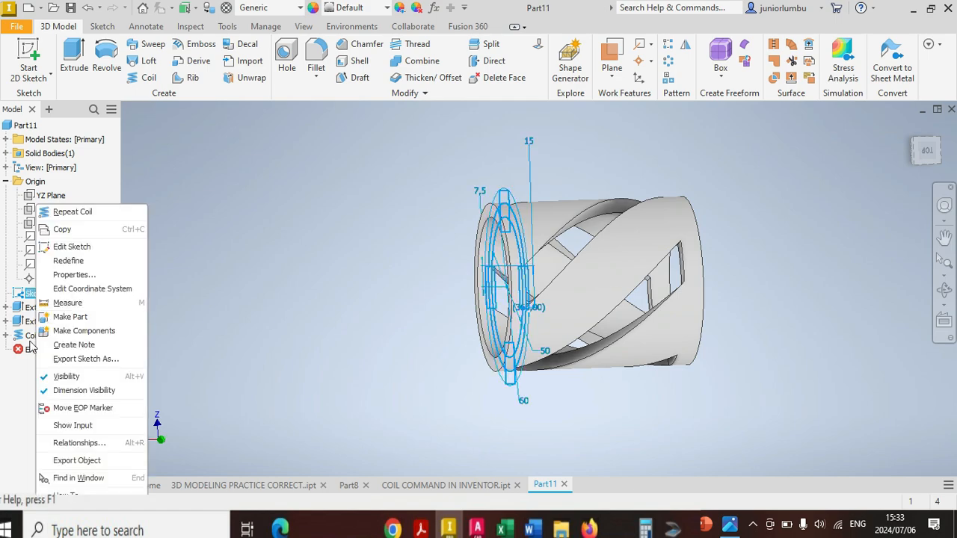
click(68, 377)
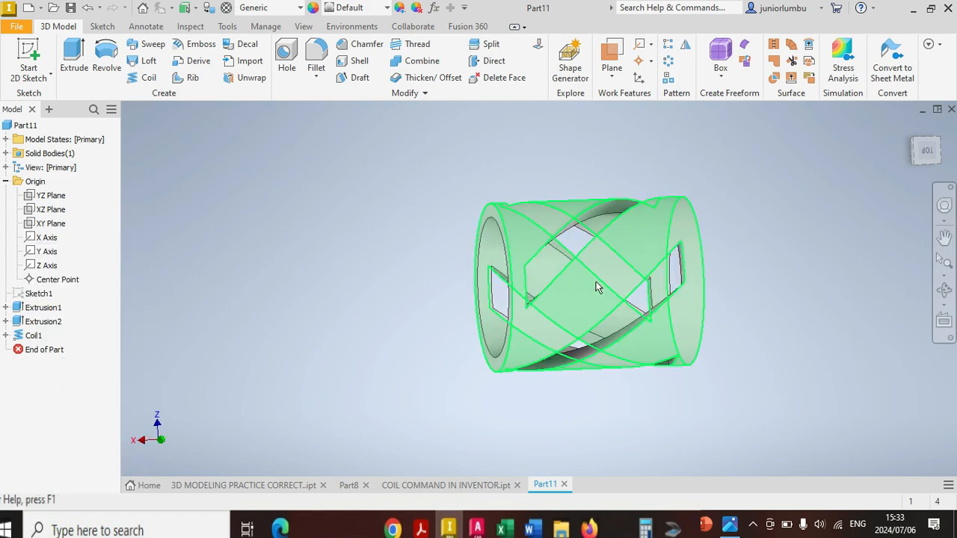
- Start a fillet on one corner edge at the far end of a helical slot and set its radius to 6 mm
click(920, 154)
scroll(649, 198, up, 5)
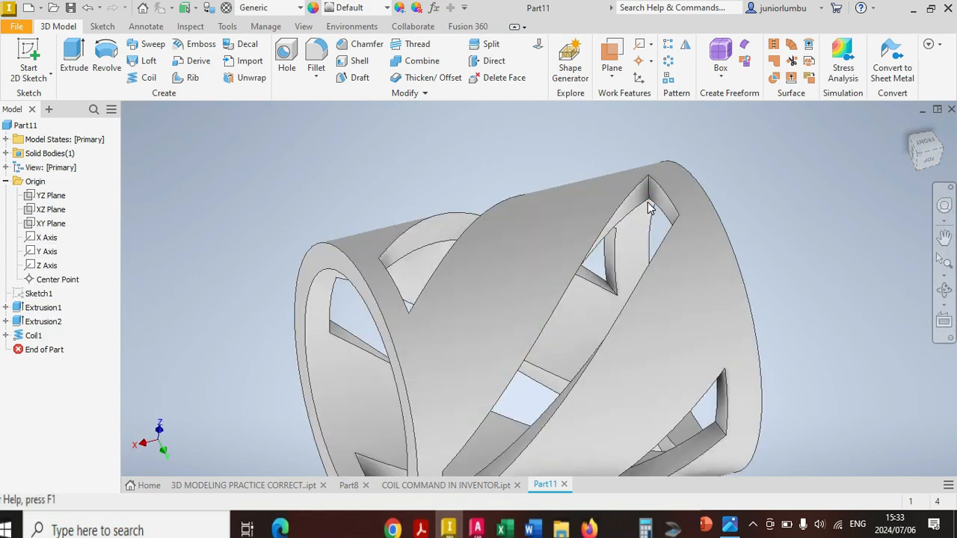
click(654, 191)
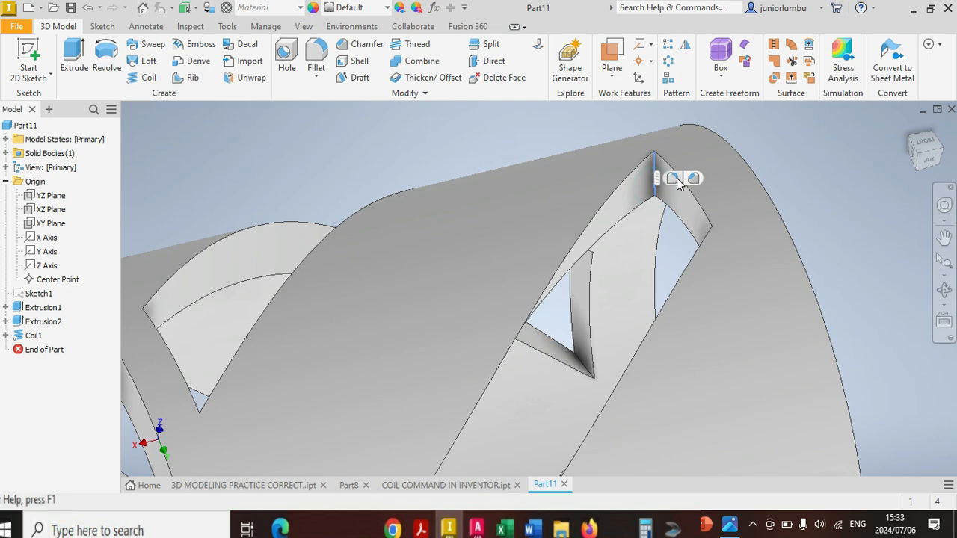
click(675, 181)
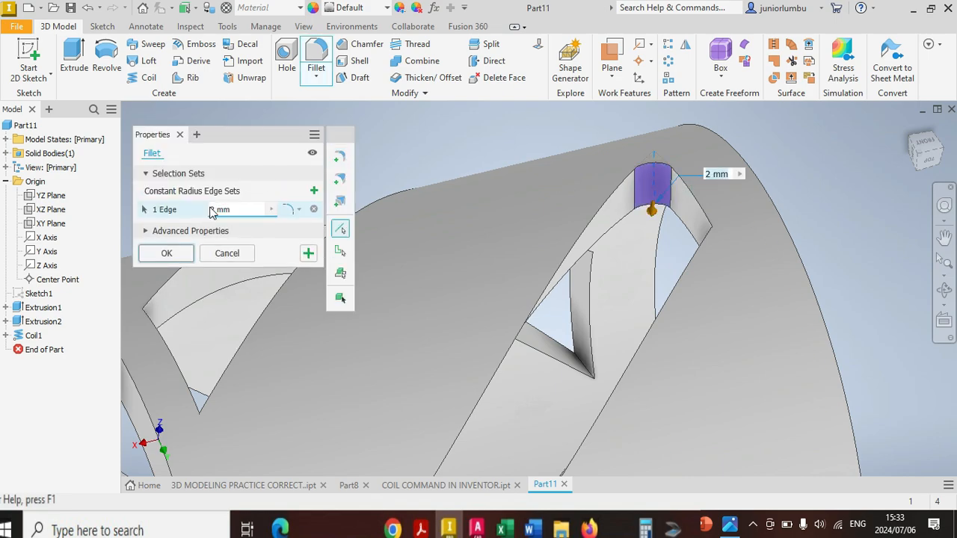
click(239, 209)
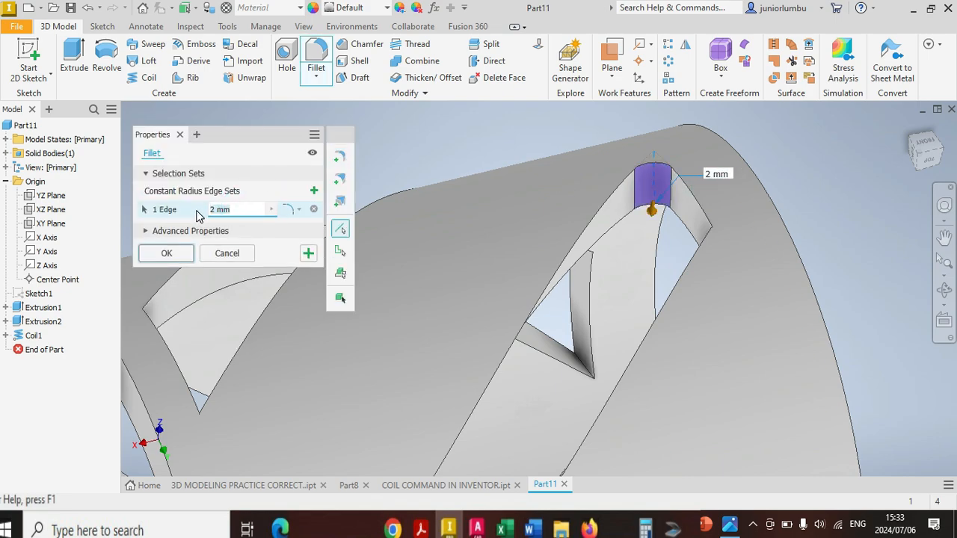
text(6)
- Add the other corner edge of the same slot end and one corner edge of the neighbouring slot to the 6 mm fillet
scroll(657, 213, up, 4)
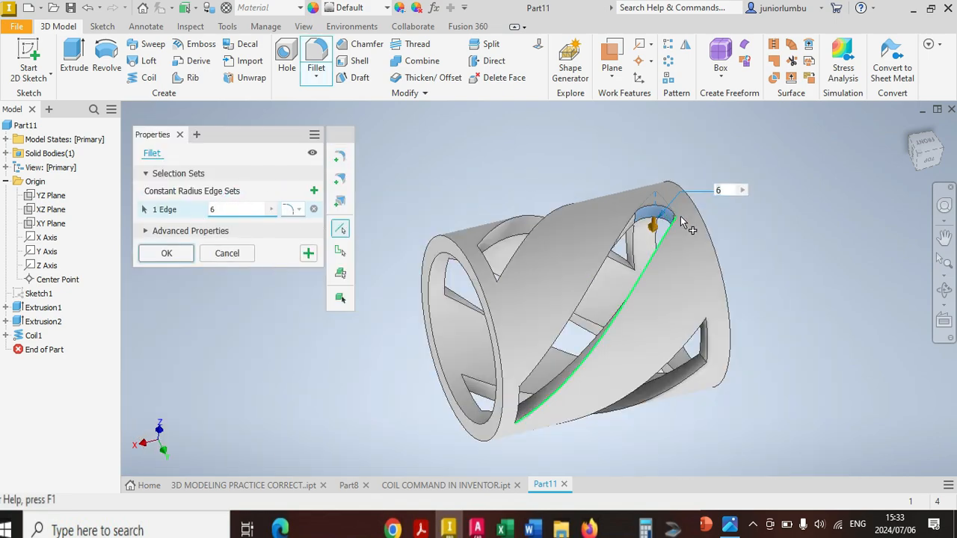
click(922, 165)
scroll(690, 245, down, 6)
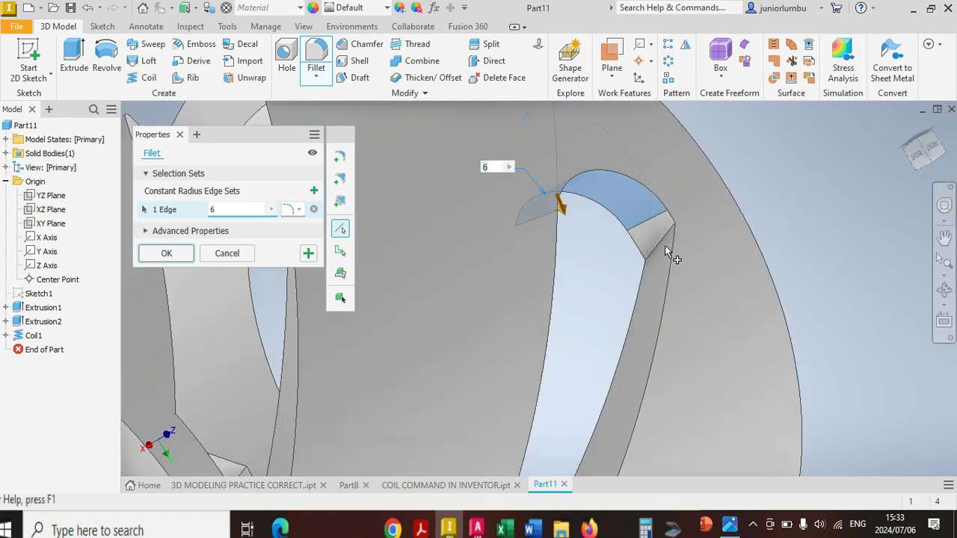
click(662, 243)
scroll(661, 242, up, 5)
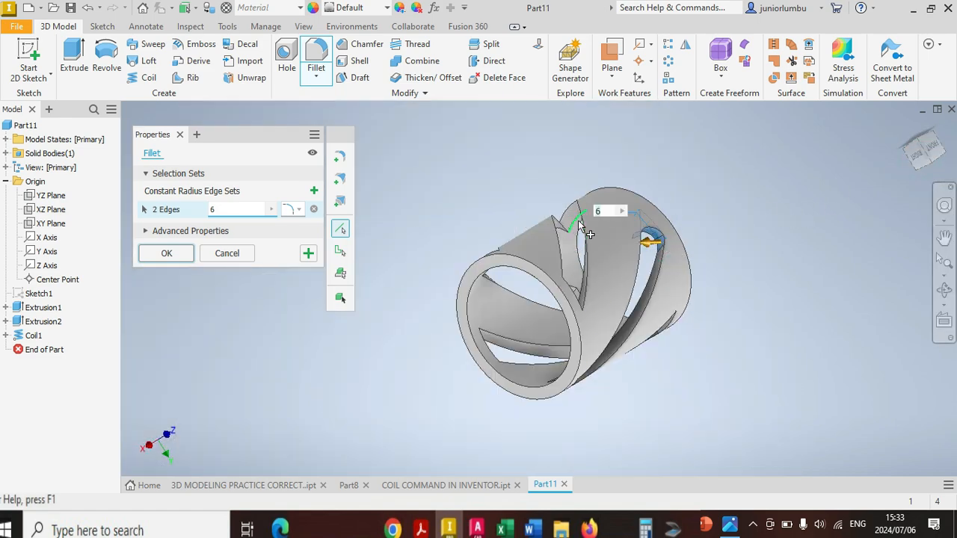
scroll(581, 225, down, 5)
click(527, 227)
scroll(623, 251, up, 5)
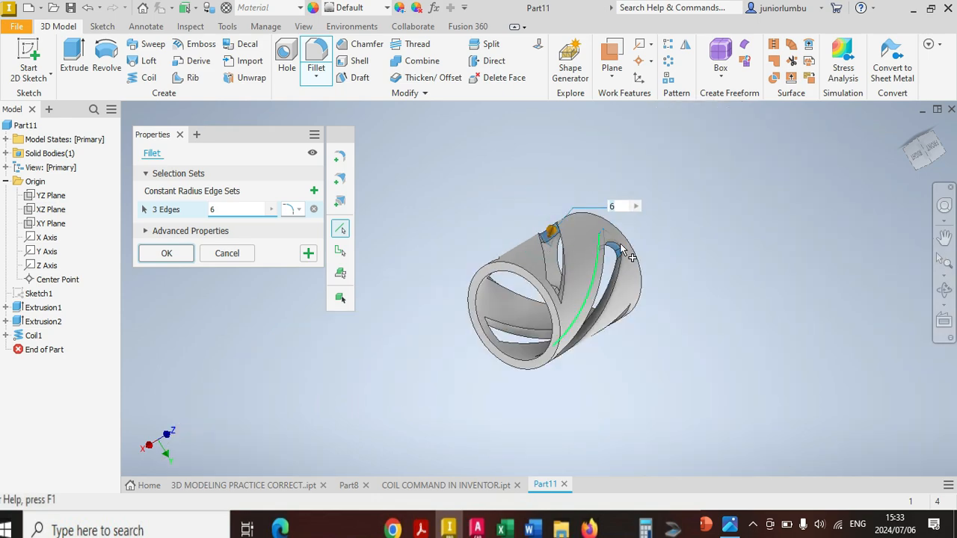
- Add the neighbouring slot's second corner edge and one corner edge of the slot seen through the bore to the fillet
click(921, 161)
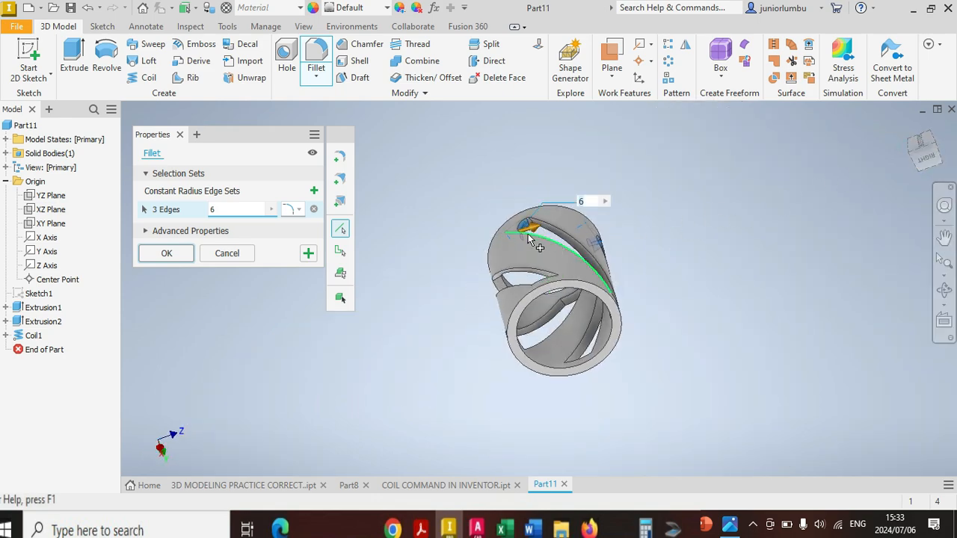
scroll(525, 217, down, 5)
click(559, 248)
scroll(560, 254, up, 5)
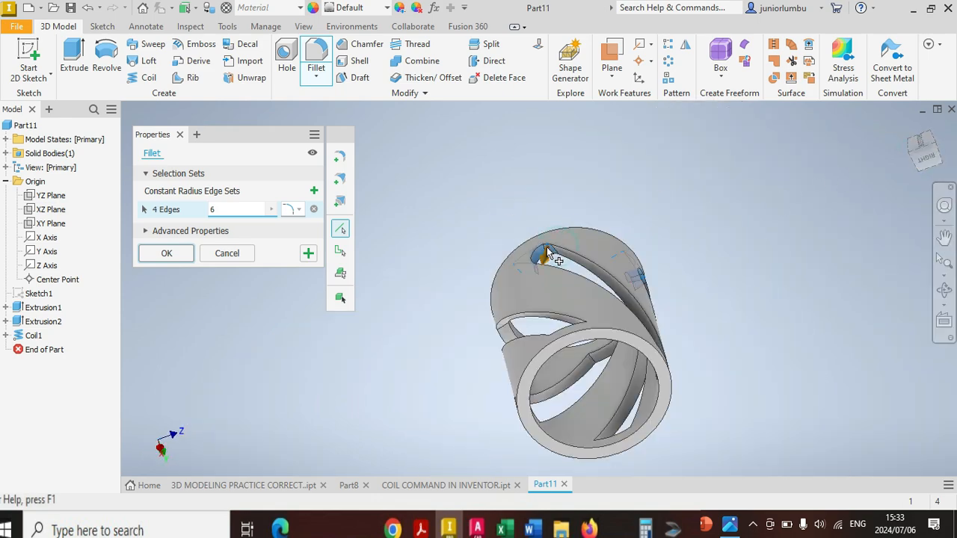
scroll(590, 366, down, 6)
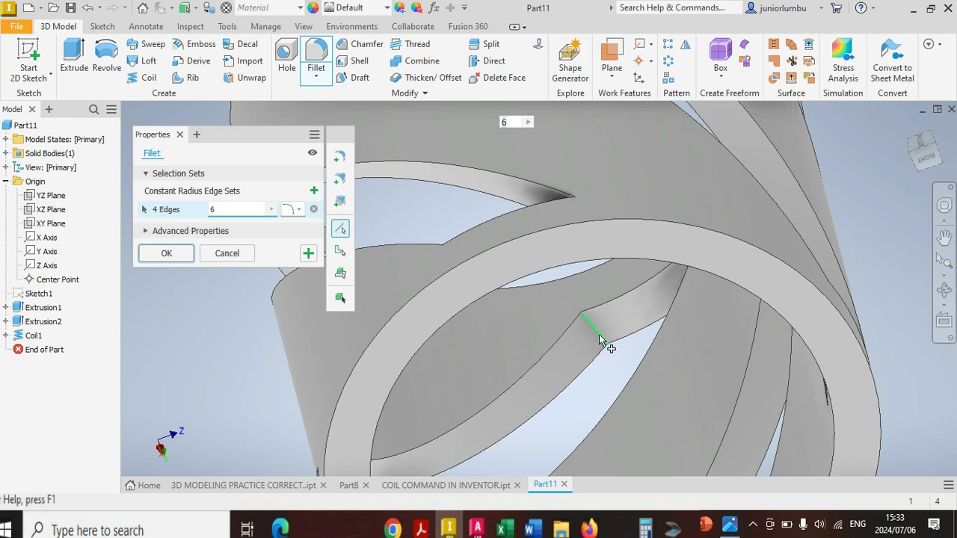
click(599, 334)
scroll(600, 336, up, 5)
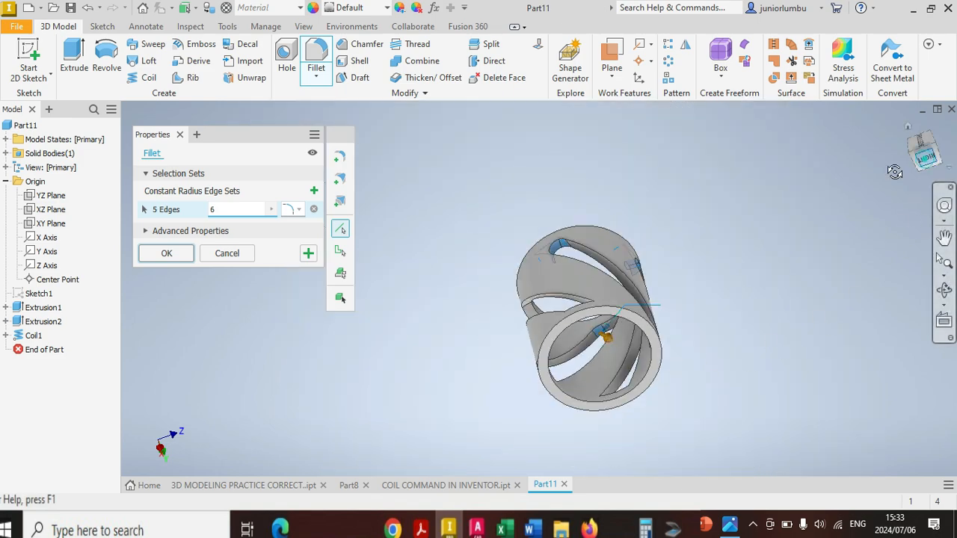
- Add one corner edge at the lower end of each of two neighbouring helical slots to the 6 mm fillet
mouse_move(924, 155)
mouse_down()
mouse_move(918, 187)
mouse_move(882, 213)
mouse_up()
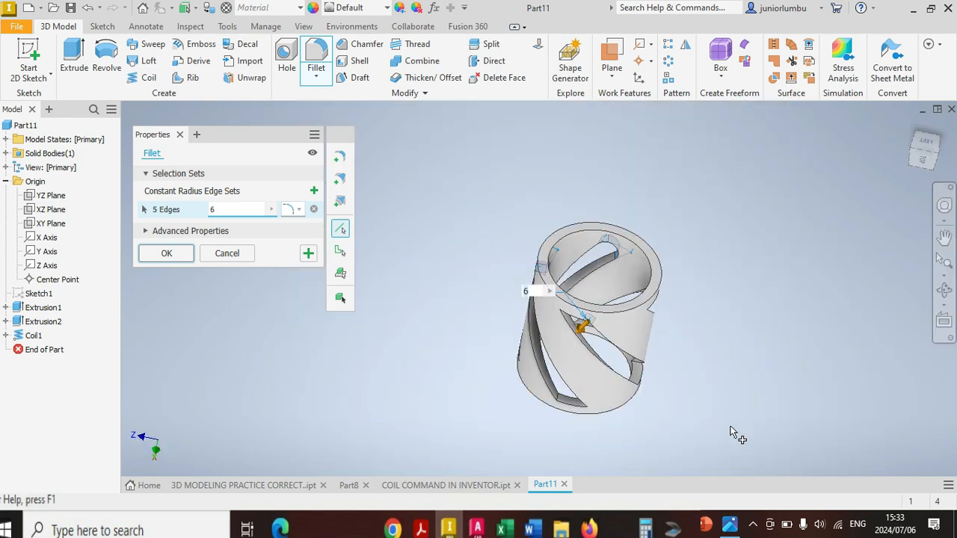
scroll(560, 404, down, 3)
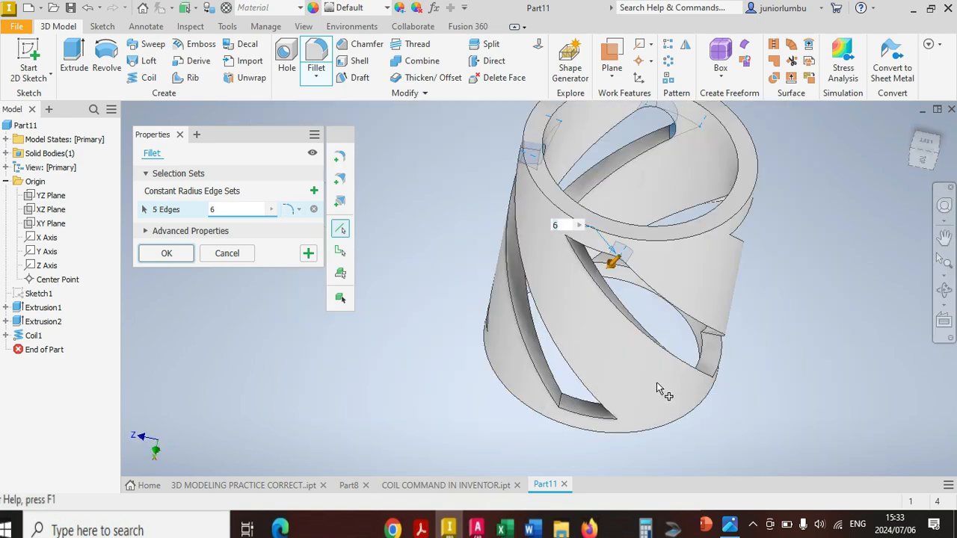
click(718, 340)
click(566, 405)
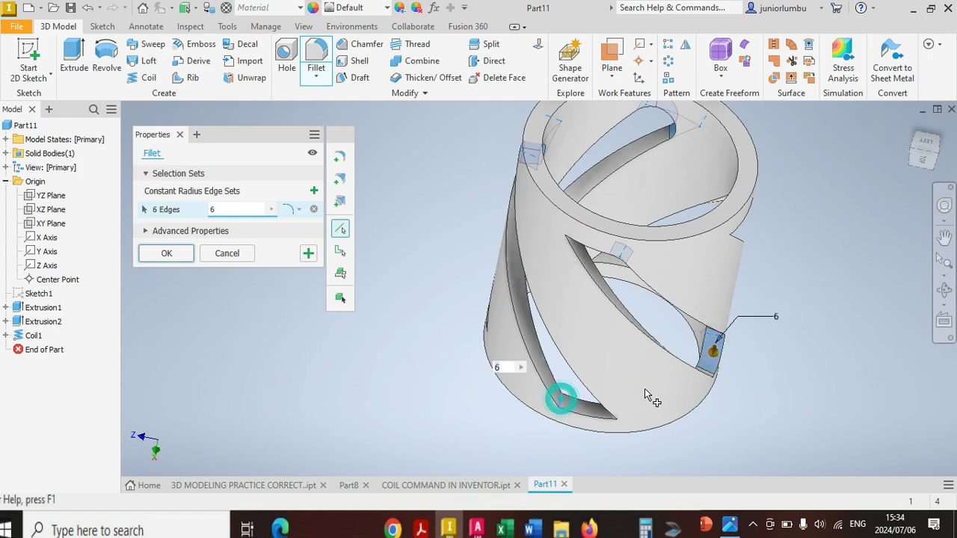
- Add the second corner edge of the half-selected slot end and one corner edge of the adjacent slot to the fillet
scroll(565, 406, up, 3)
drag(932, 162, 951, 162)
scroll(635, 410, down, 5)
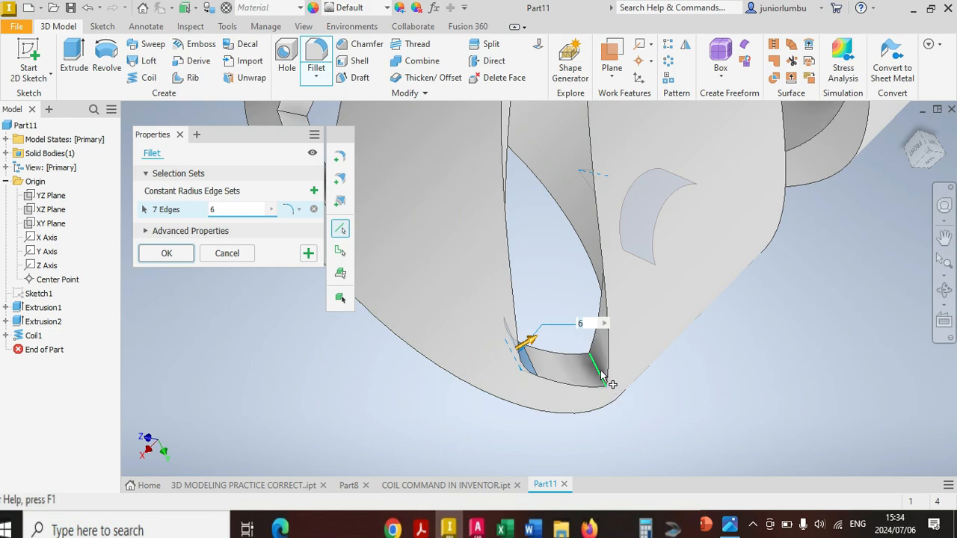
click(603, 374)
scroll(607, 378, up, 3)
scroll(488, 273, down, 5)
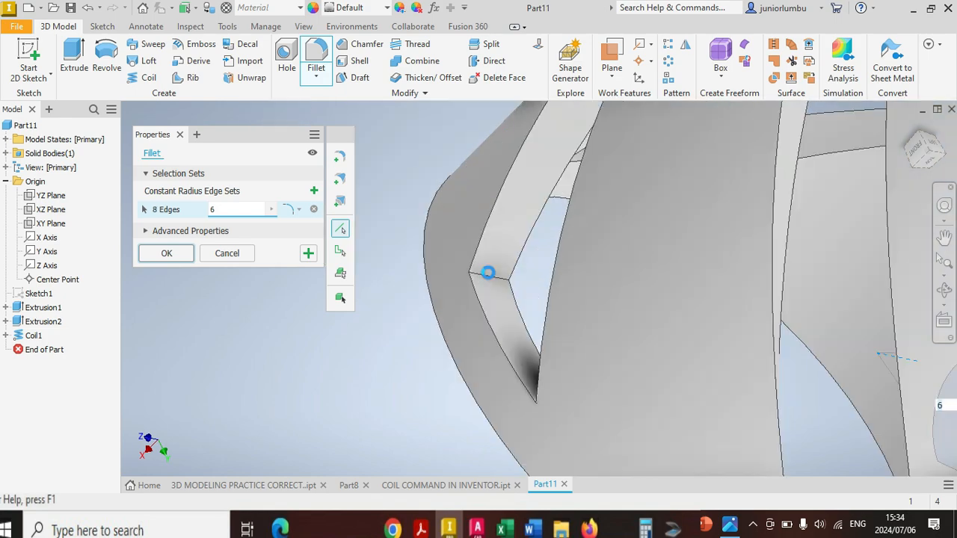
click(488, 275)
scroll(489, 276, up, 3)
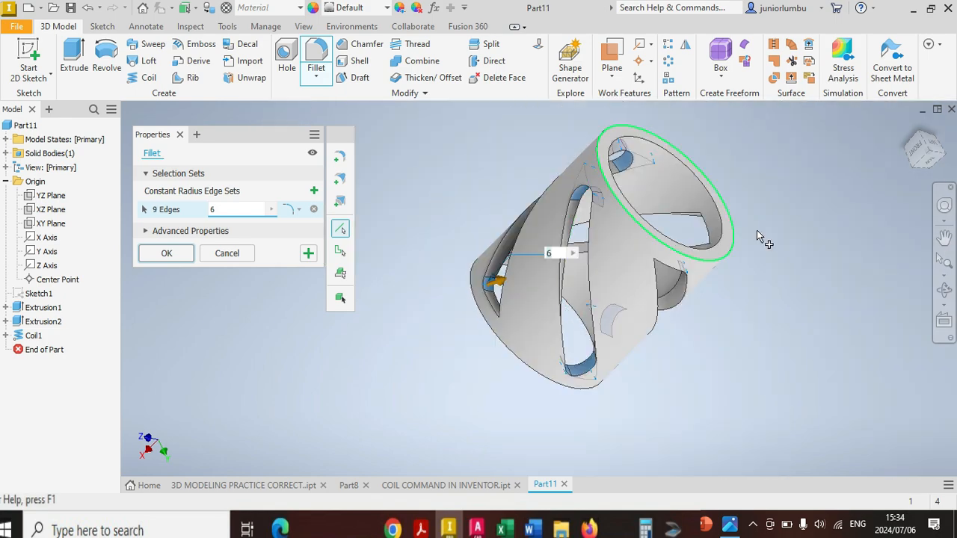
- Add the adjacent slot end's second corner edge and the first corner edge of the next slot around the tube to the fillet
click(915, 162)
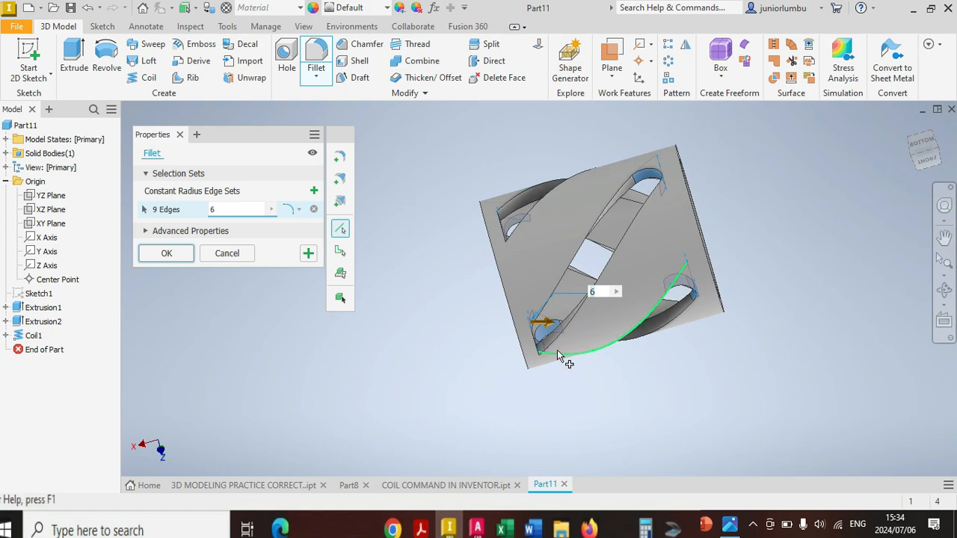
scroll(557, 356, down, 4)
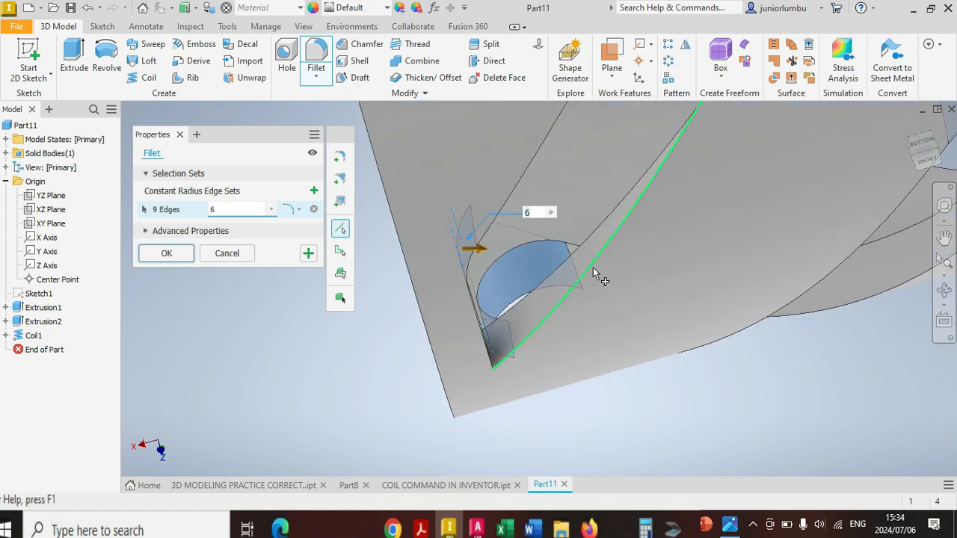
drag(915, 159, 917, 154)
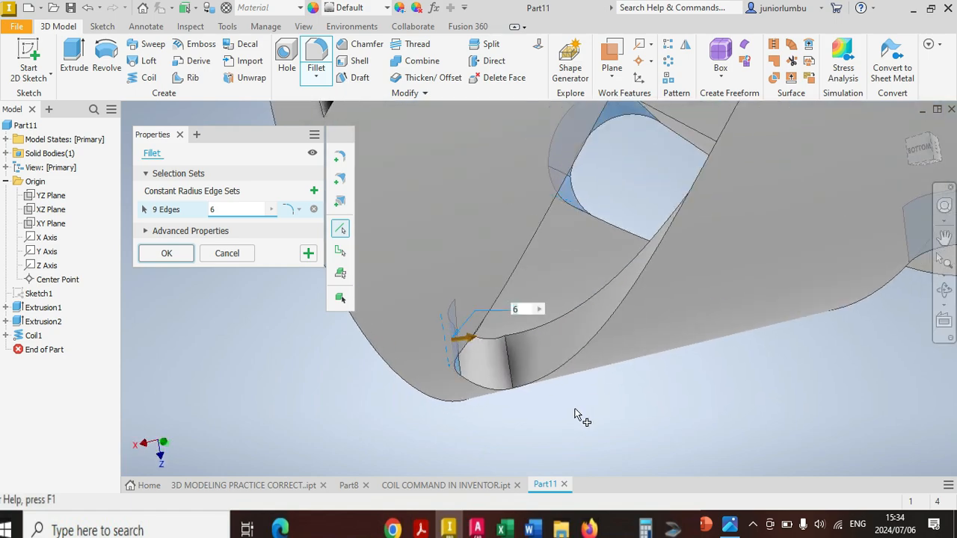
click(514, 374)
scroll(516, 373, down, 5)
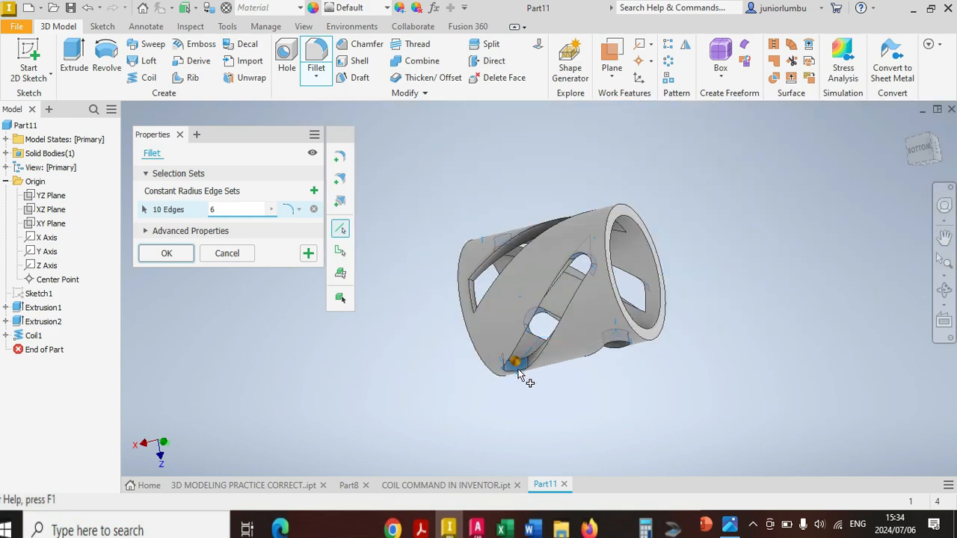
scroll(473, 277, up, 5)
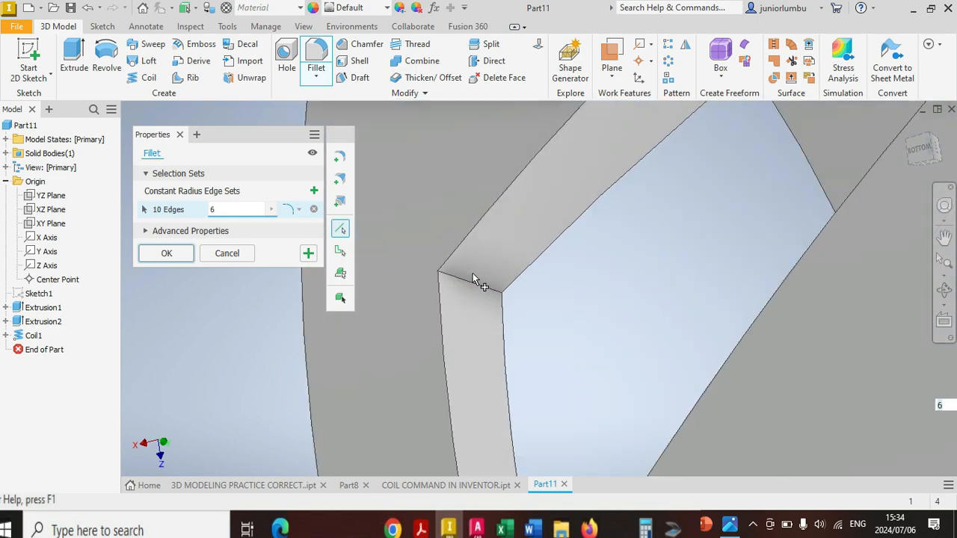
click(473, 280)
scroll(474, 284, down, 5)
scroll(475, 288, down, 3)
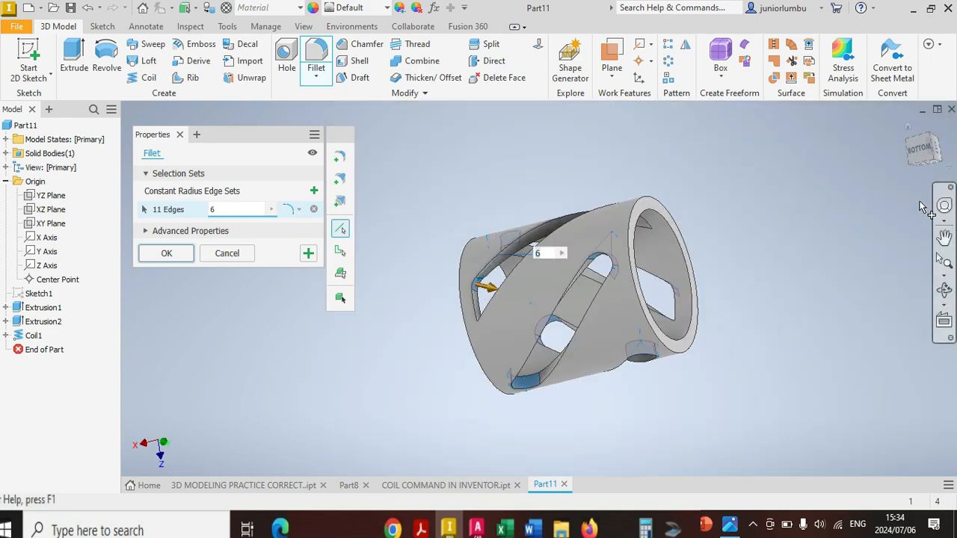
- Add the other corner edge of that slot end and the missing corner edge of the next half-selected slot end to the fillet
click(933, 157)
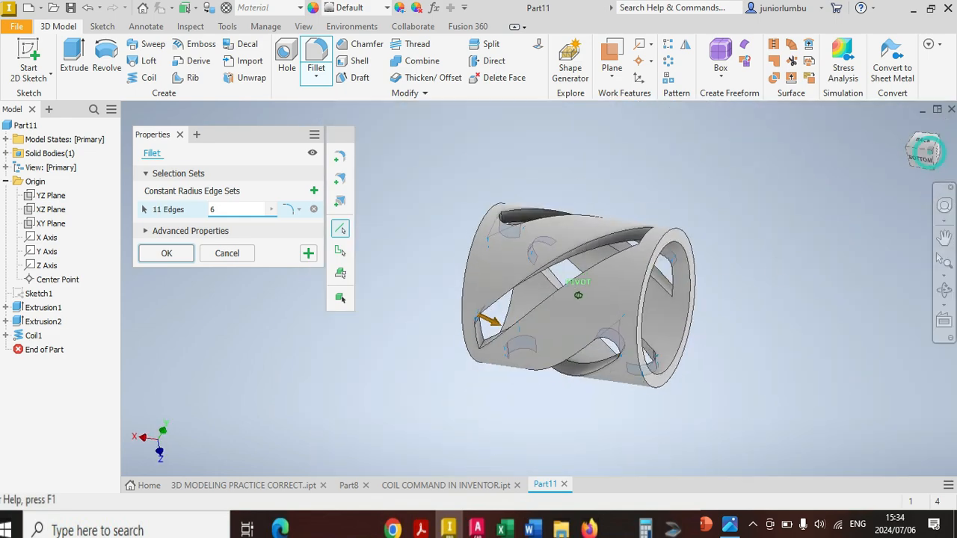
scroll(488, 329, up, 5)
click(492, 333)
scroll(484, 325, down, 6)
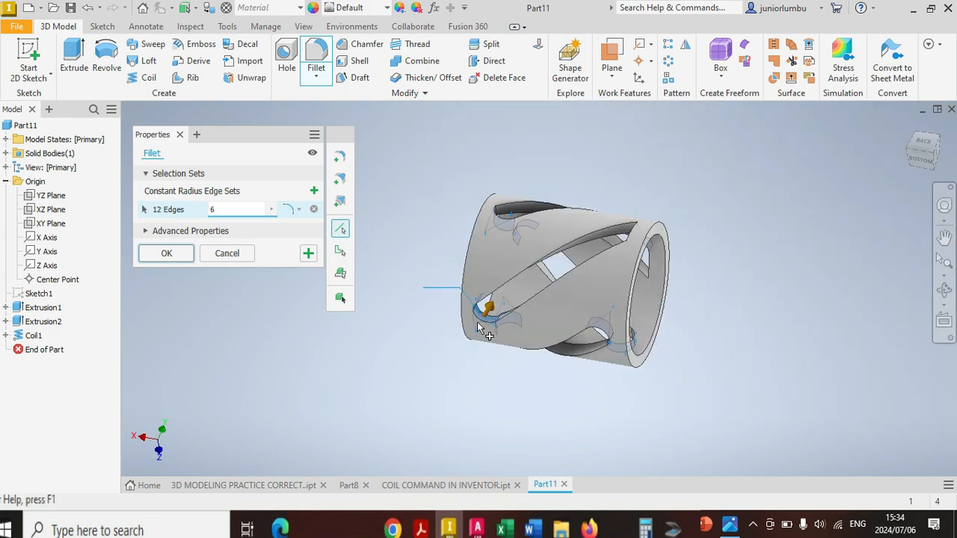
click(922, 173)
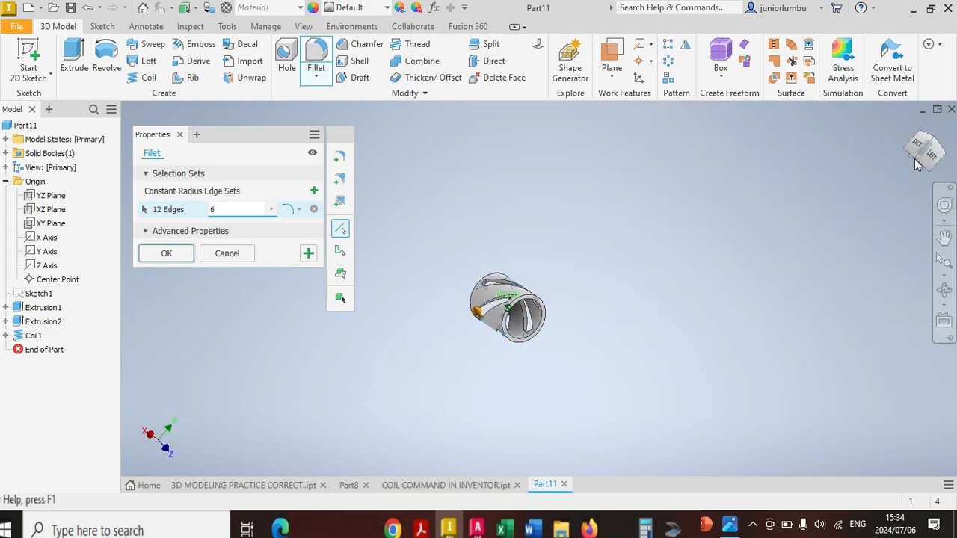
scroll(462, 256, up, 6)
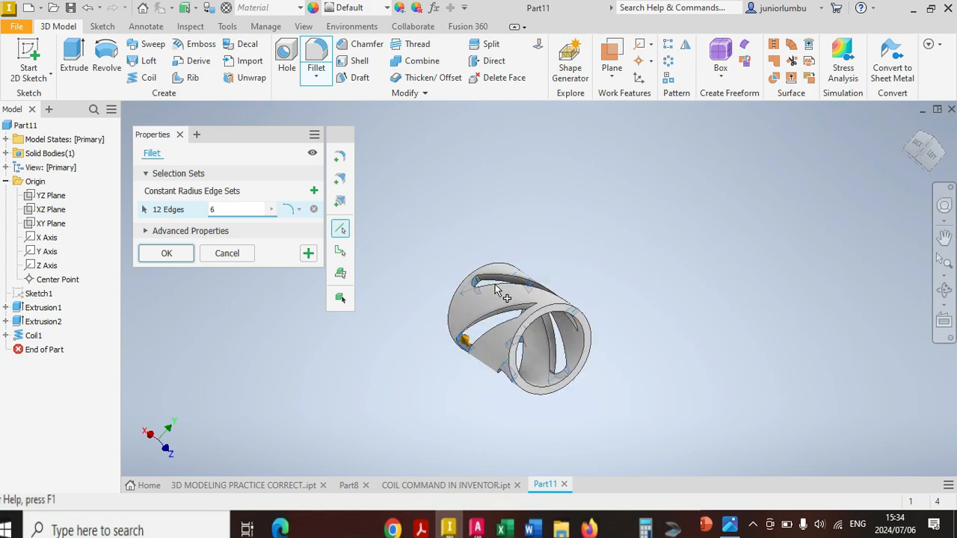
click(461, 257)
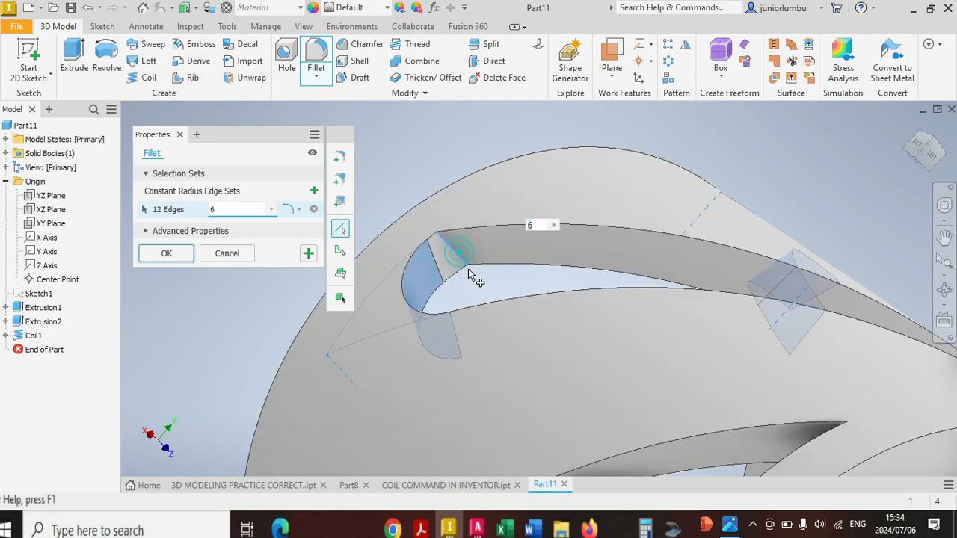
scroll(463, 329, down, 6)
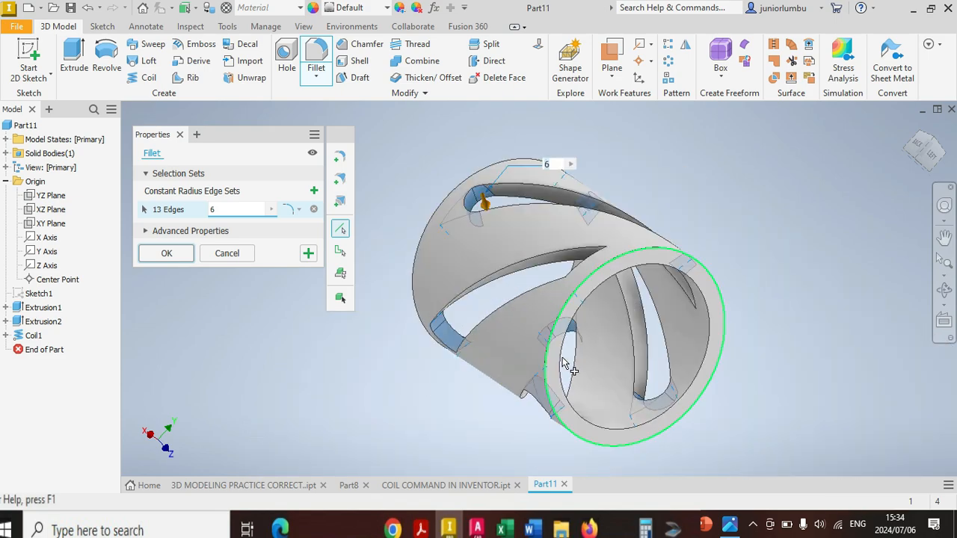
- Add both corner edges of the slot end that has no edges selected yet to the 6 mm fillet
click(929, 152)
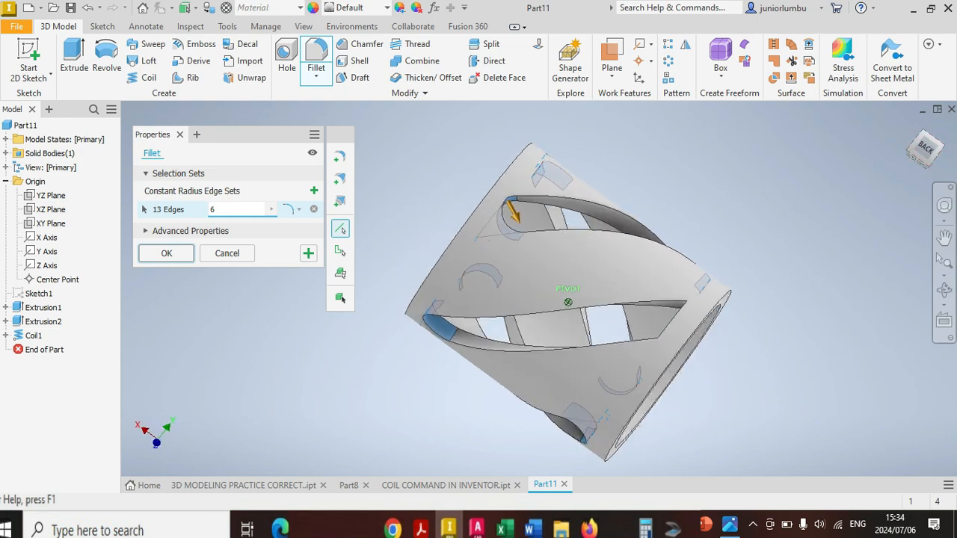
click(929, 152)
scroll(702, 332, up, 5)
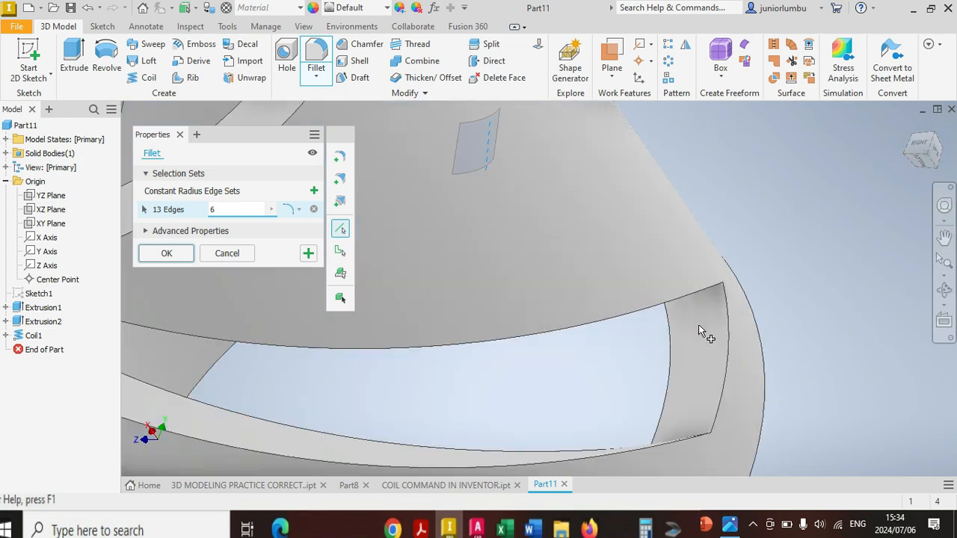
click(924, 163)
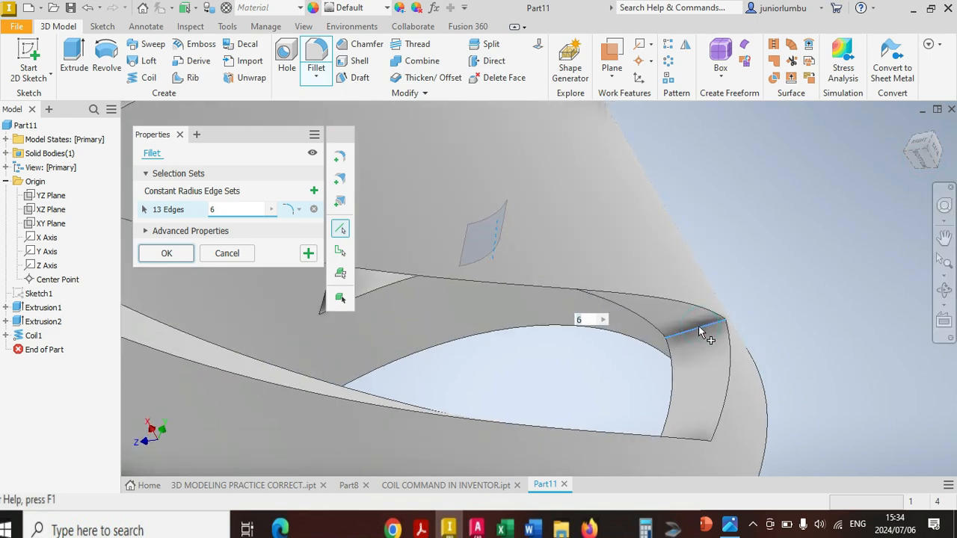
click(701, 331)
scroll(701, 331, down, 8)
scroll(712, 332, up, 6)
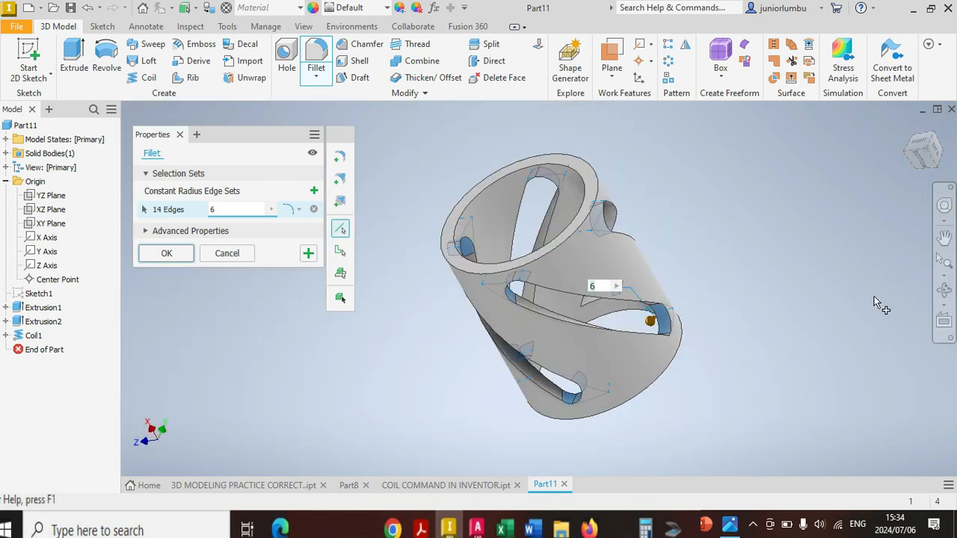
click(932, 156)
scroll(667, 329, up, 5)
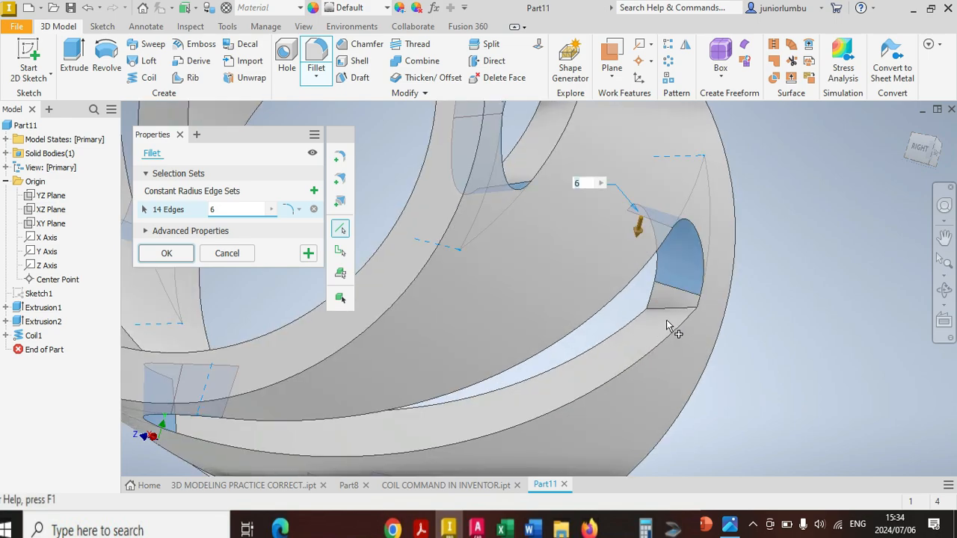
click(677, 318)
scroll(679, 310, down, 8)
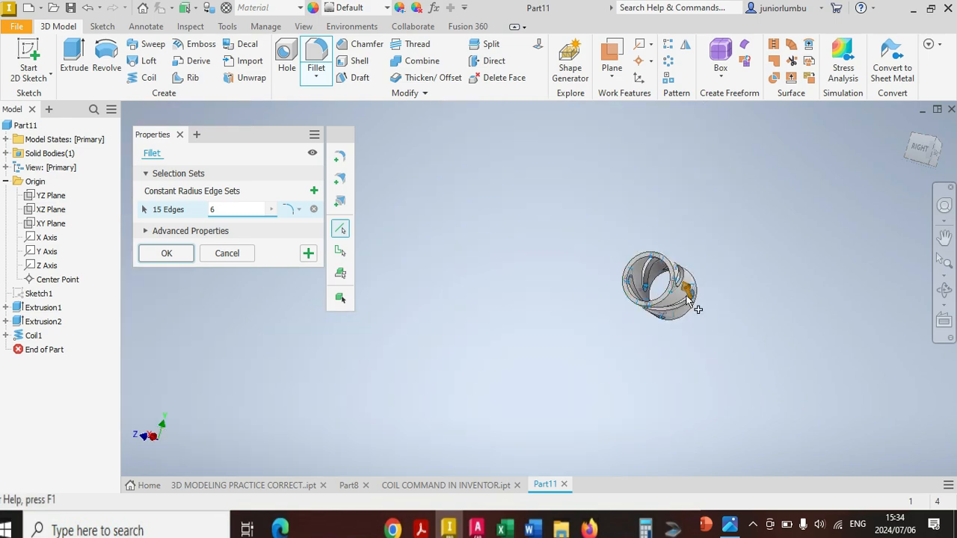
- Add the last remaining slot corner edge and apply the 6 mm fillet to all selected corners
scroll(680, 299, up, 6)
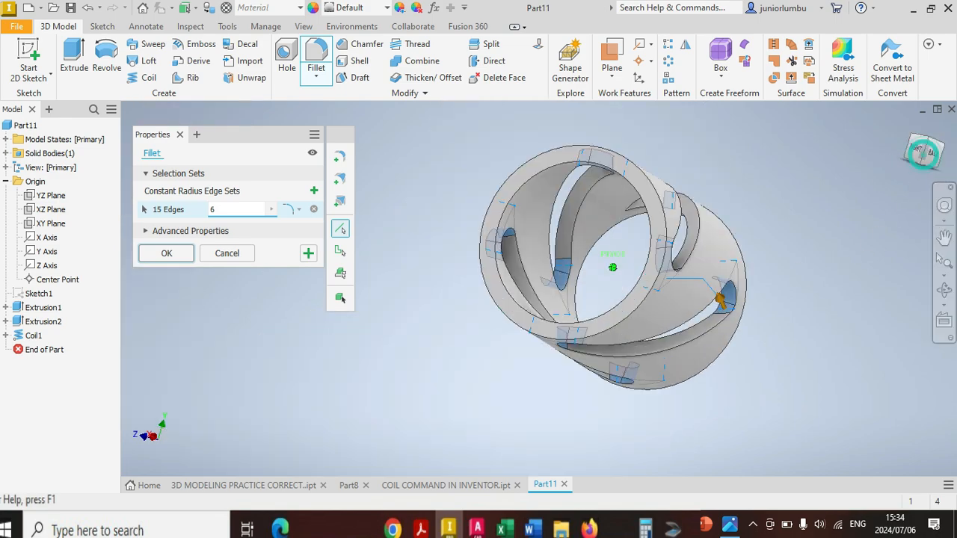
click(924, 150)
mouse_move(668, 310)
shift+middle_down()
mouse_move(677, 258)
mouse_move(744, 227)
shift+middle_up()
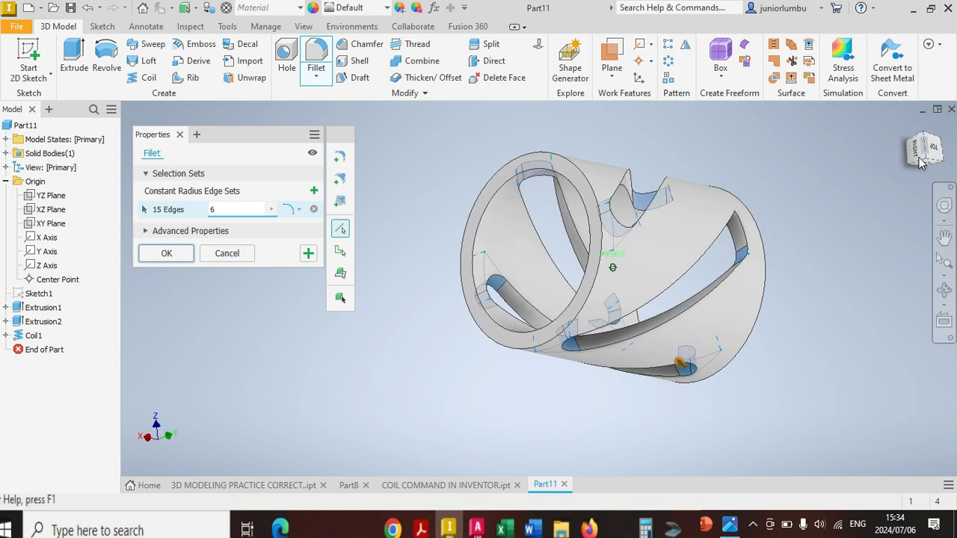
scroll(747, 232, up, 3)
scroll(737, 241, up, 3)
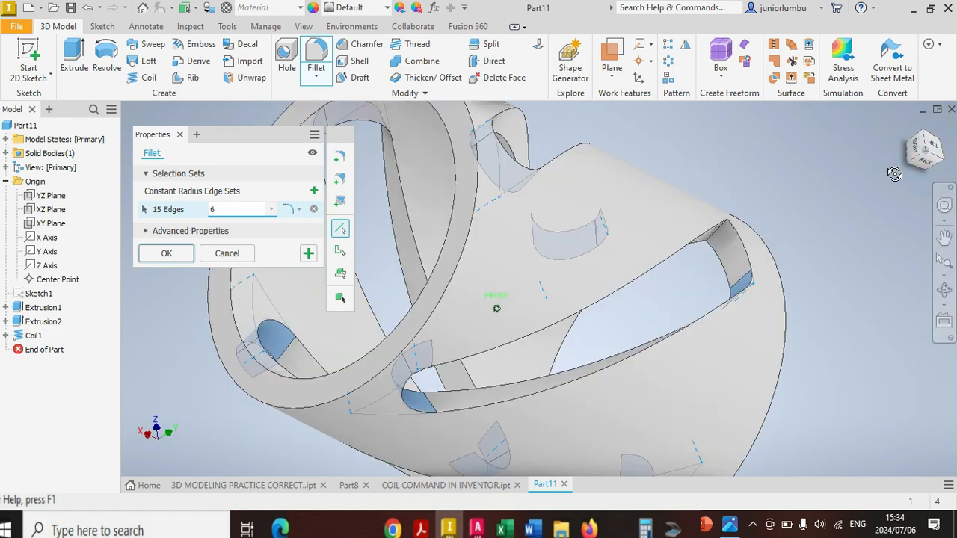
scroll(720, 244, up, 3)
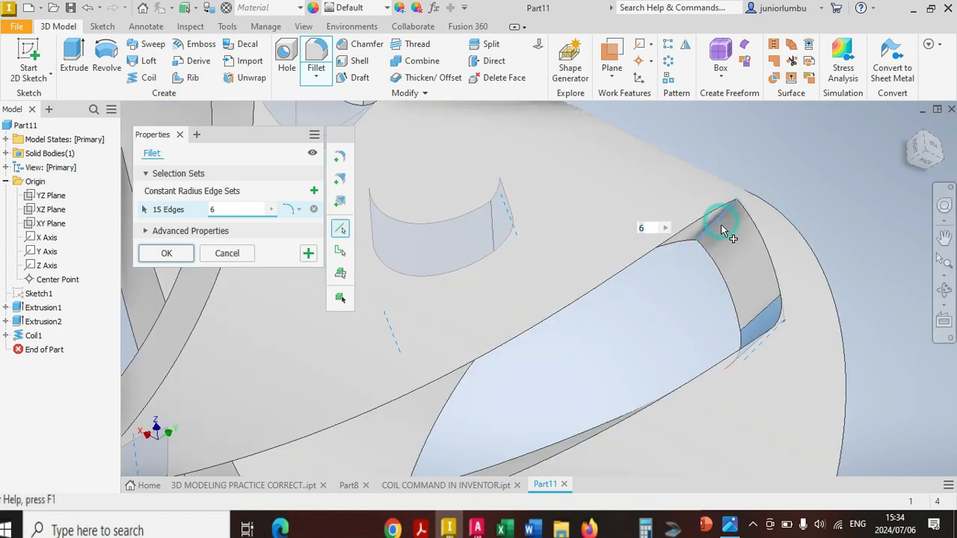
click(722, 225)
scroll(722, 227, down, 8)
drag(920, 155, 920, 117)
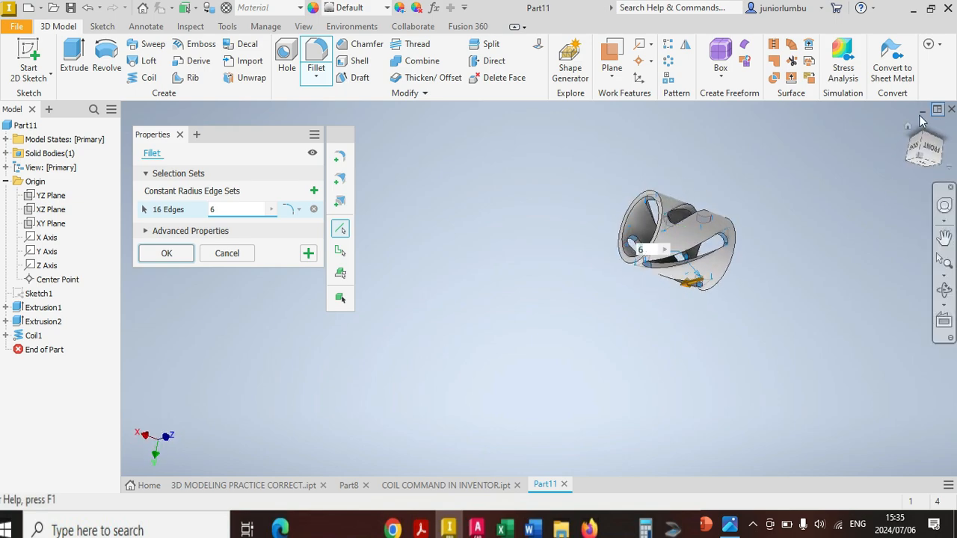
click(154, 258)
- Start a new fillet on the outer and inner circular rim edges at one end of the tube
scroll(702, 196, up, 5)
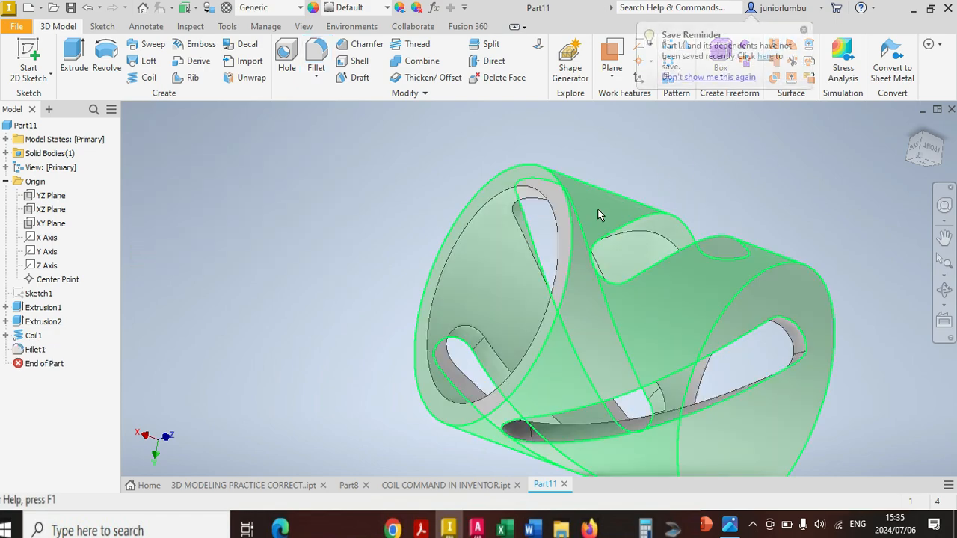
click(566, 207)
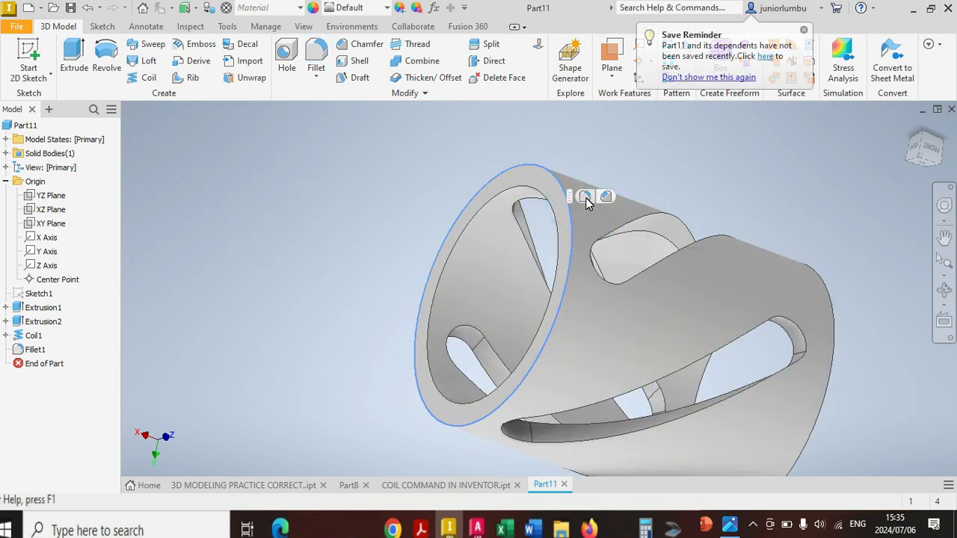
click(585, 196)
click(516, 186)
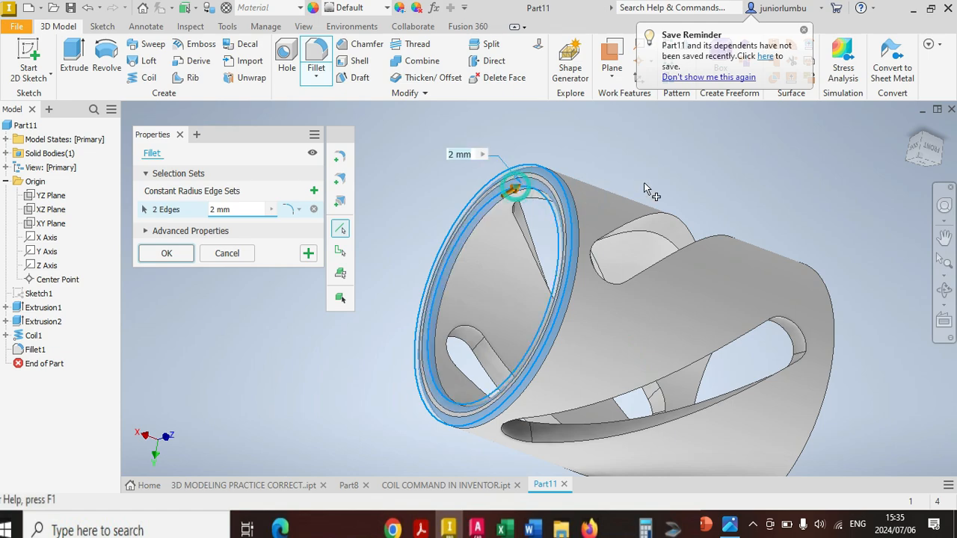
- Add the outer and inner rim edges at the tube's other end and apply a 1 mm fillet to all four edges
scroll(644, 182, down, 5)
drag(915, 149, 486, 201)
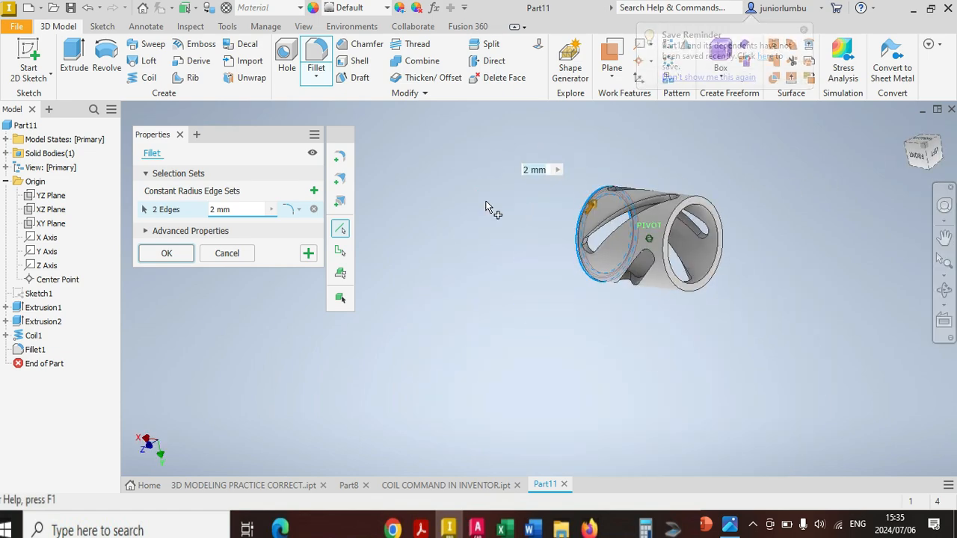
scroll(712, 204, up, 3)
click(704, 205)
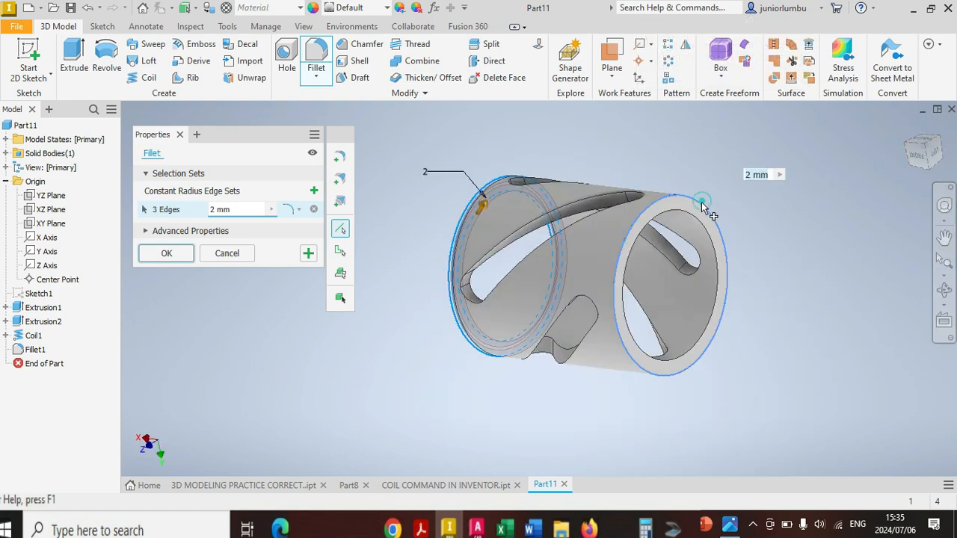
click(697, 220)
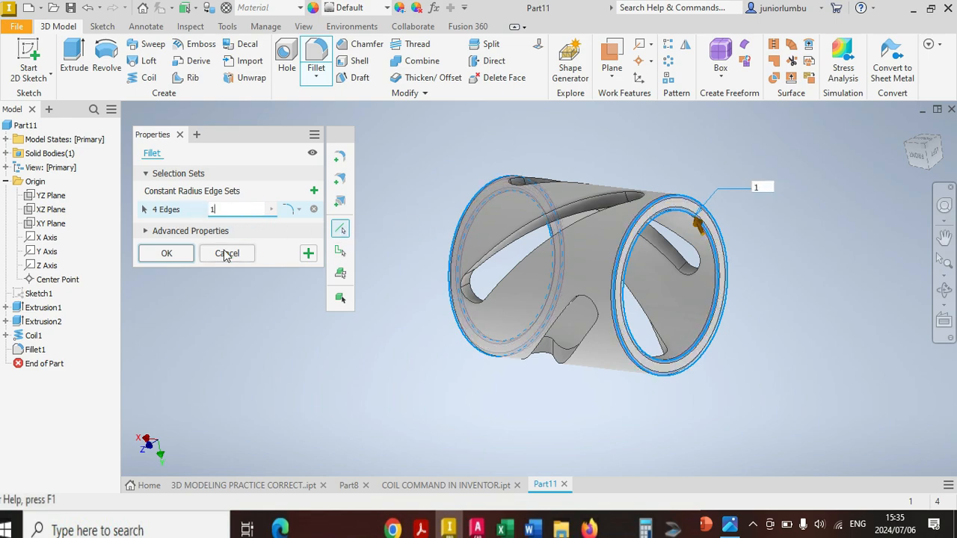
click(165, 254)
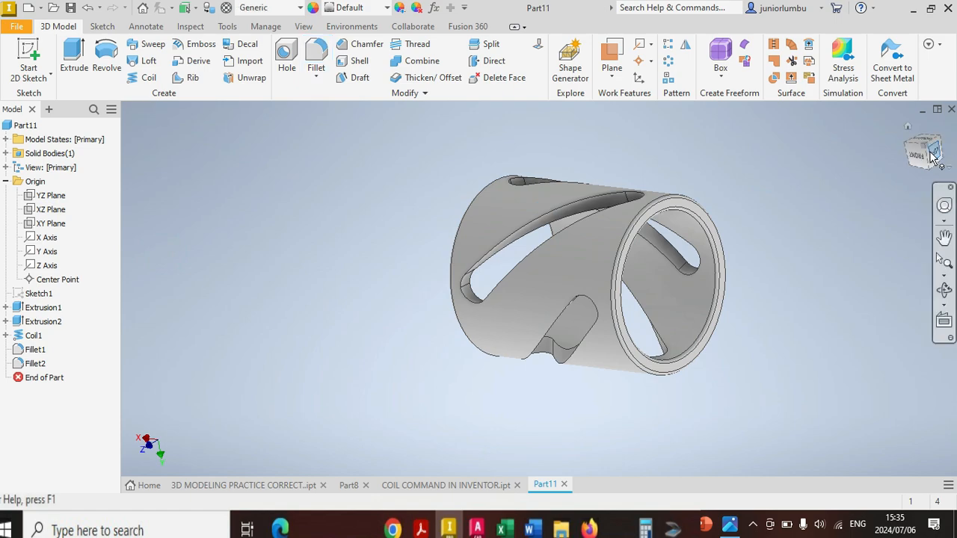
- Assign the Gold material from the Inventor Material Library to the slotted tube
mouse_move(912, 177)
mouse_down()
mouse_move(904, 149)
mouse_move(924, 179)
mouse_move(908, 175)
mouse_move(923, 166)
mouse_move(928, 134)
mouse_up()
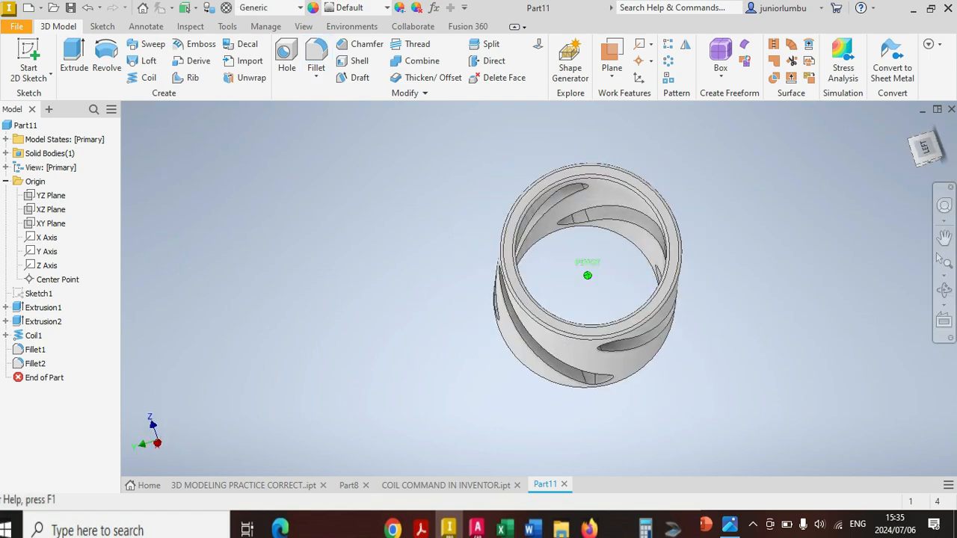
click(280, 9)
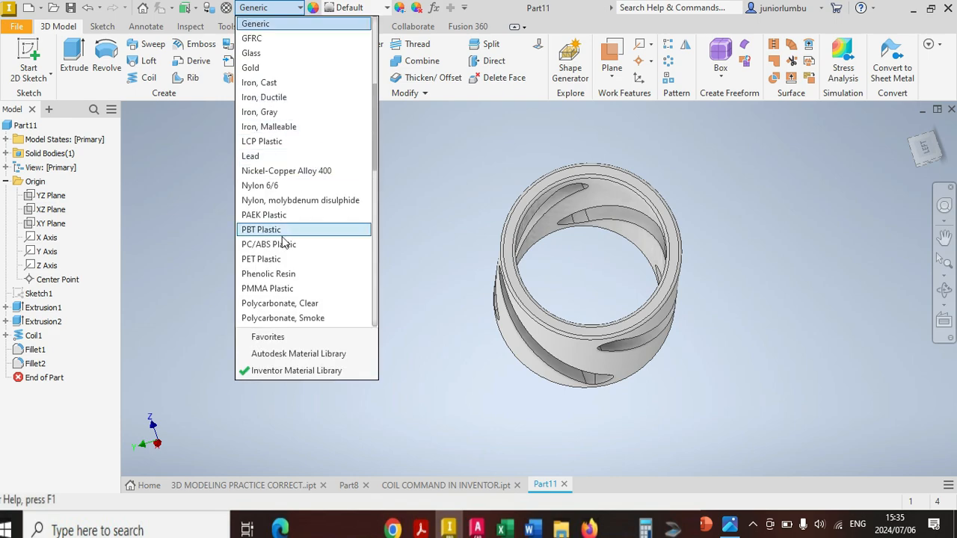
scroll(299, 228, down, 1)
scroll(318, 216, down, 5)
scroll(313, 216, up, 7)
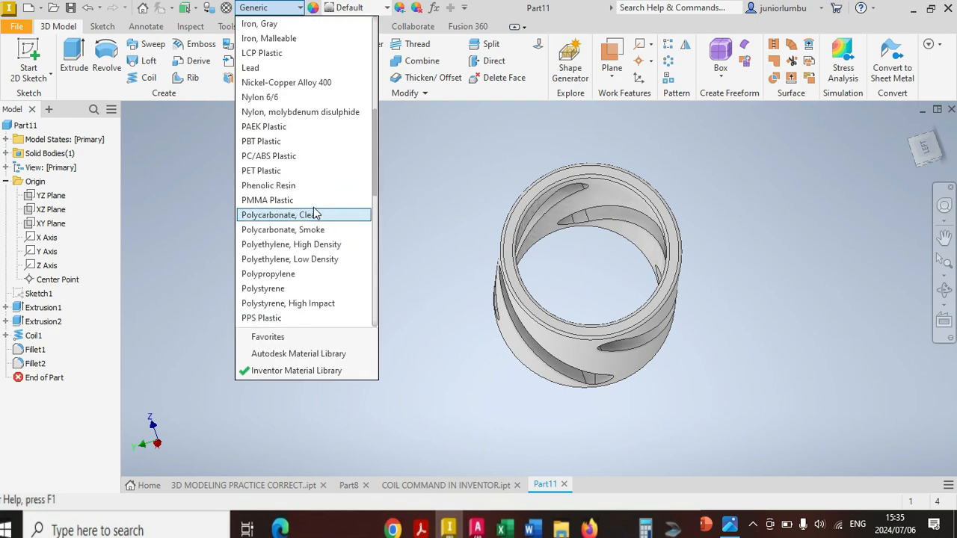
scroll(258, 97, up, 4)
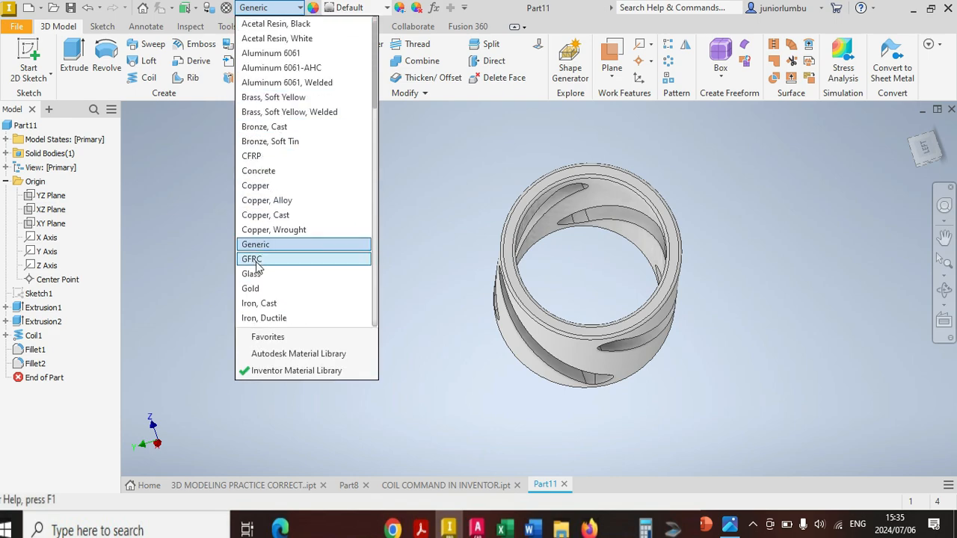
click(254, 289)
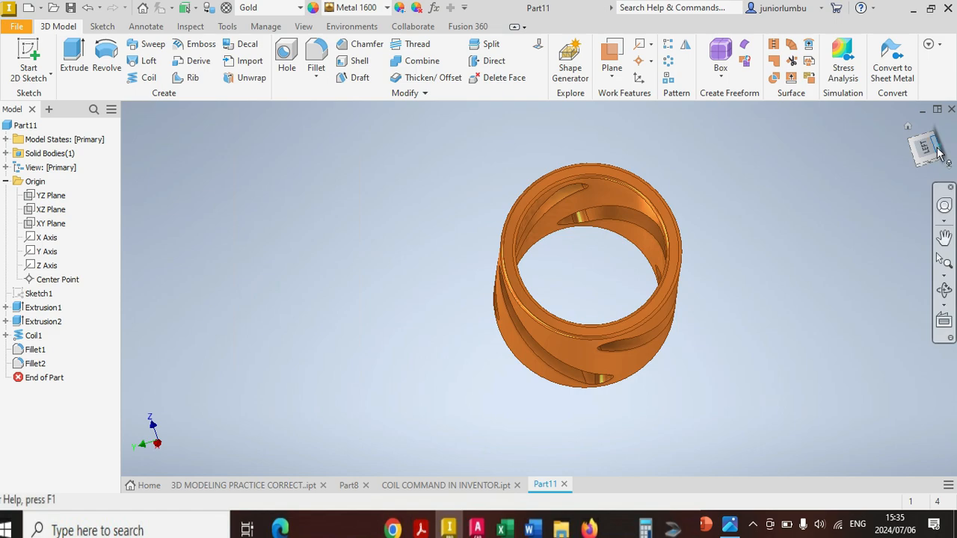
- Adjust the appearance of the tube's inner bore face to a muted reddish colour, RGB 165, 109, 109
mouse_move(931, 152)
mouse_down()
mouse_move(830, 168)
mouse_move(882, 168)
mouse_move(908, 187)
mouse_move(943, 176)
mouse_move(878, 178)
mouse_move(886, 153)
mouse_move(908, 150)
mouse_move(926, 120)
mouse_move(897, 164)
mouse_move(924, 142)
mouse_up()
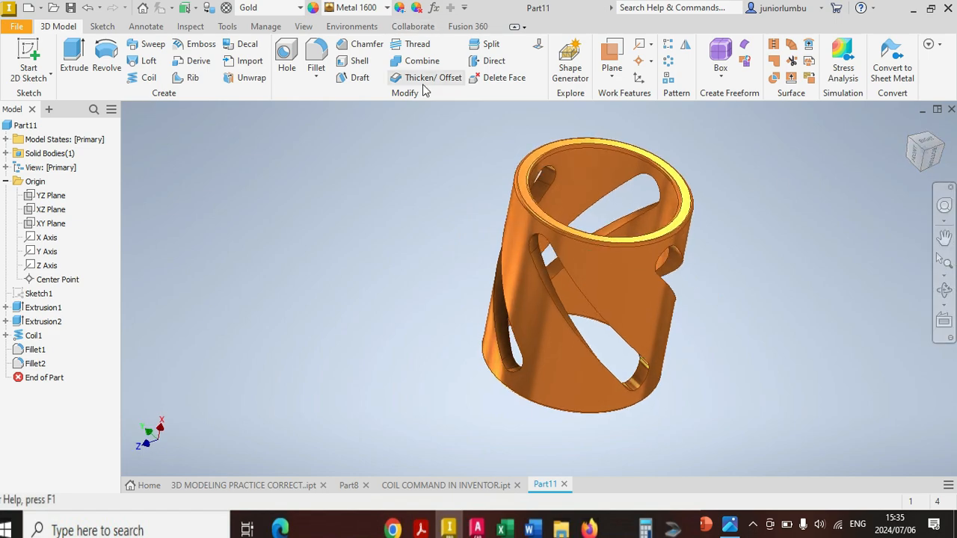
click(575, 159)
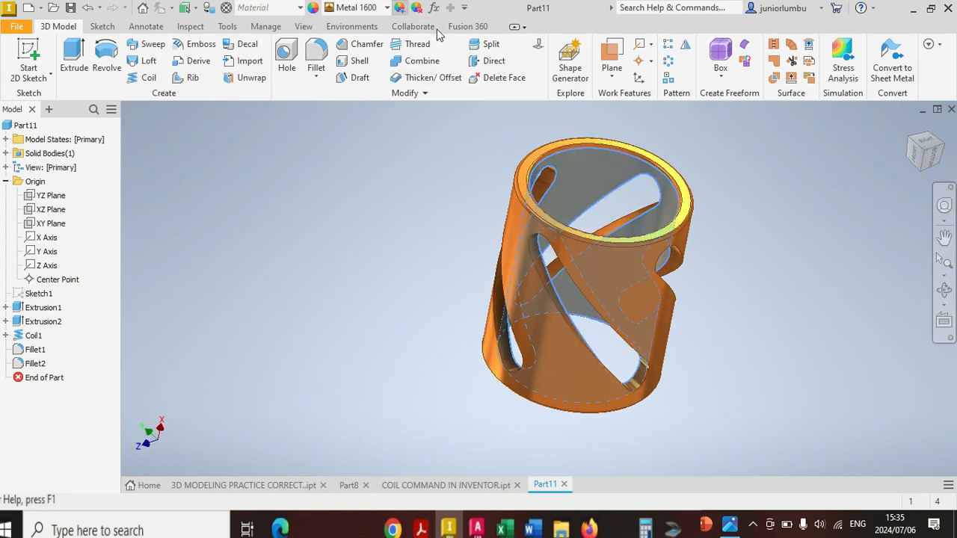
click(400, 9)
scroll(726, 233, down, 5)
scroll(727, 233, up, 5)
scroll(722, 229, down, 4)
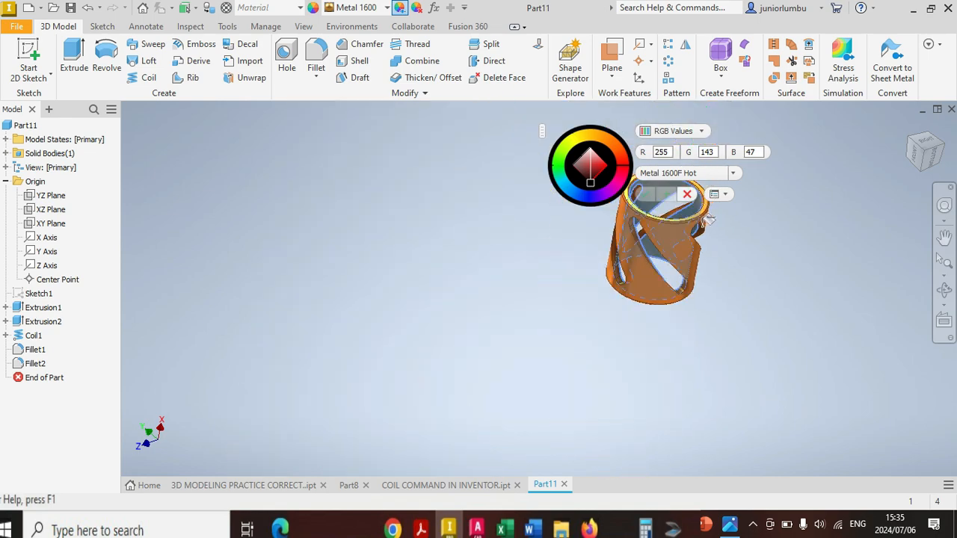
click(583, 161)
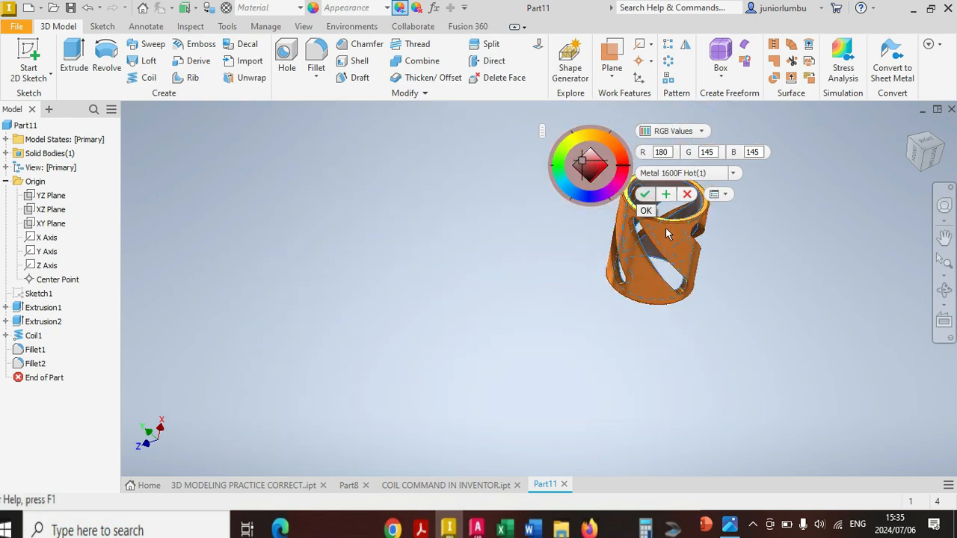
scroll(692, 234, down, 5)
scroll(674, 217, up, 5)
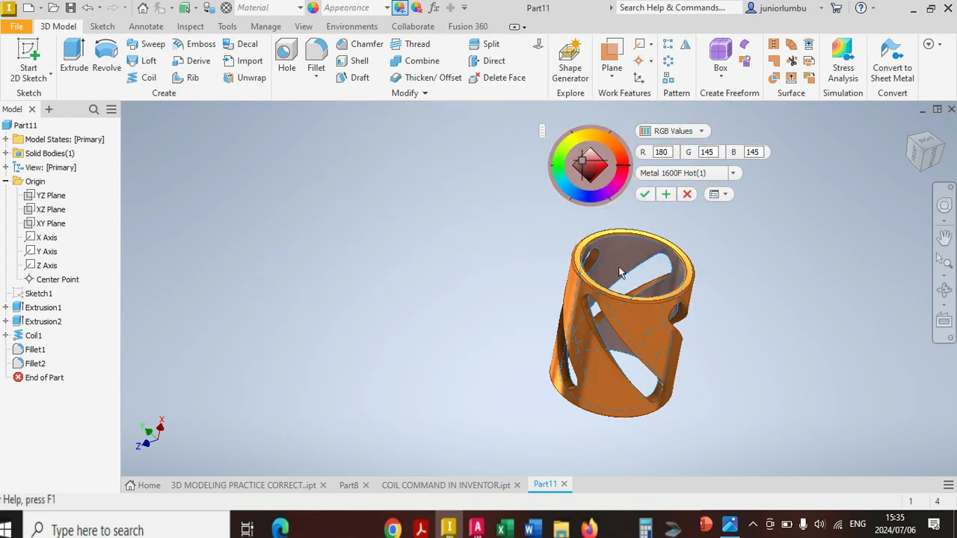
click(585, 171)
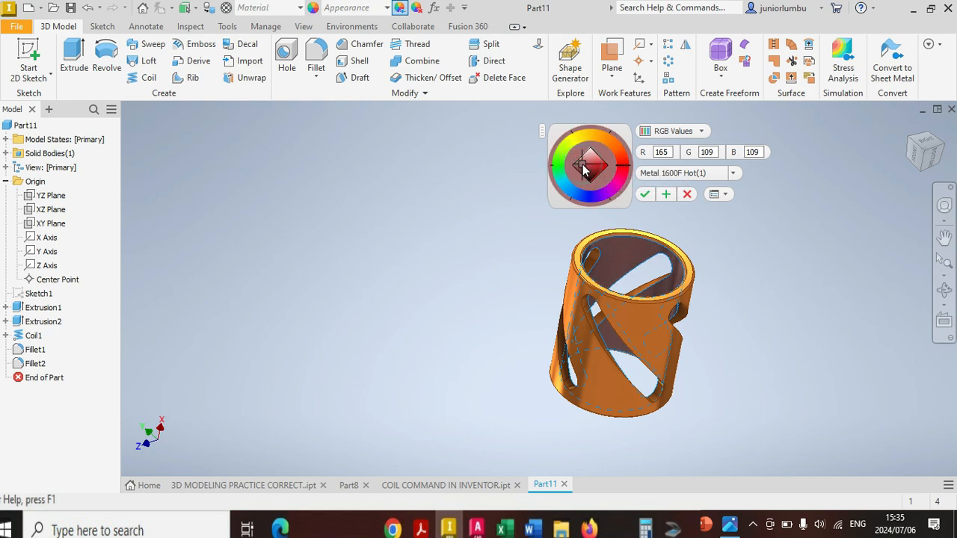
click(645, 195)
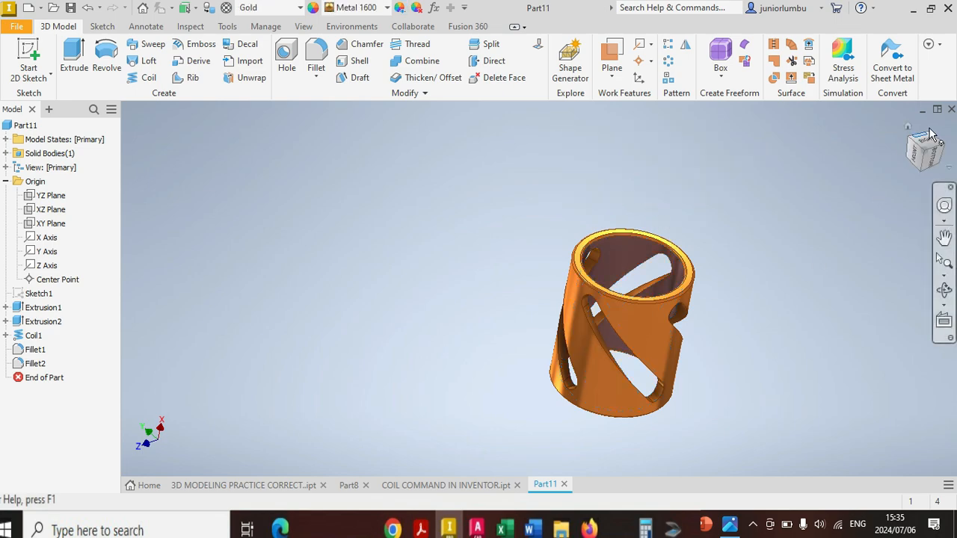
drag(926, 148, 925, 150)
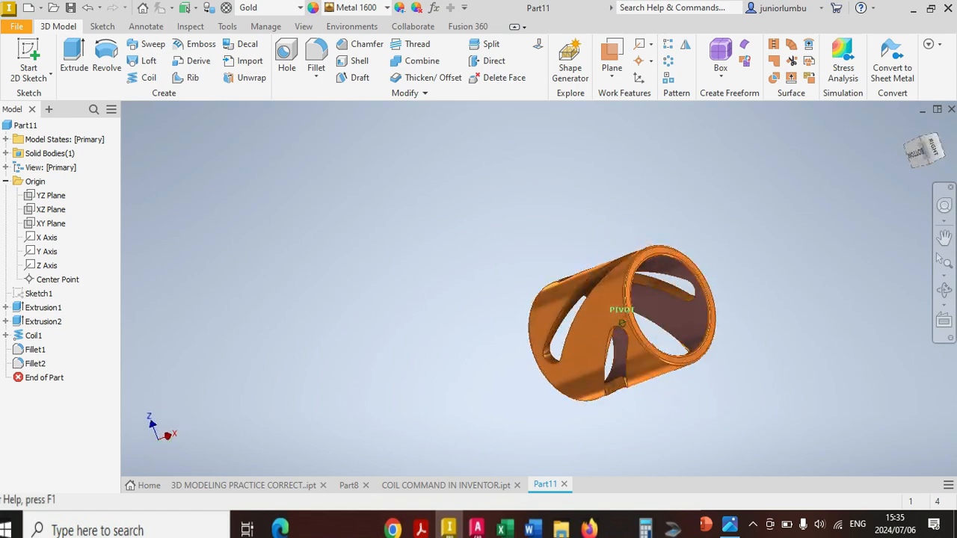